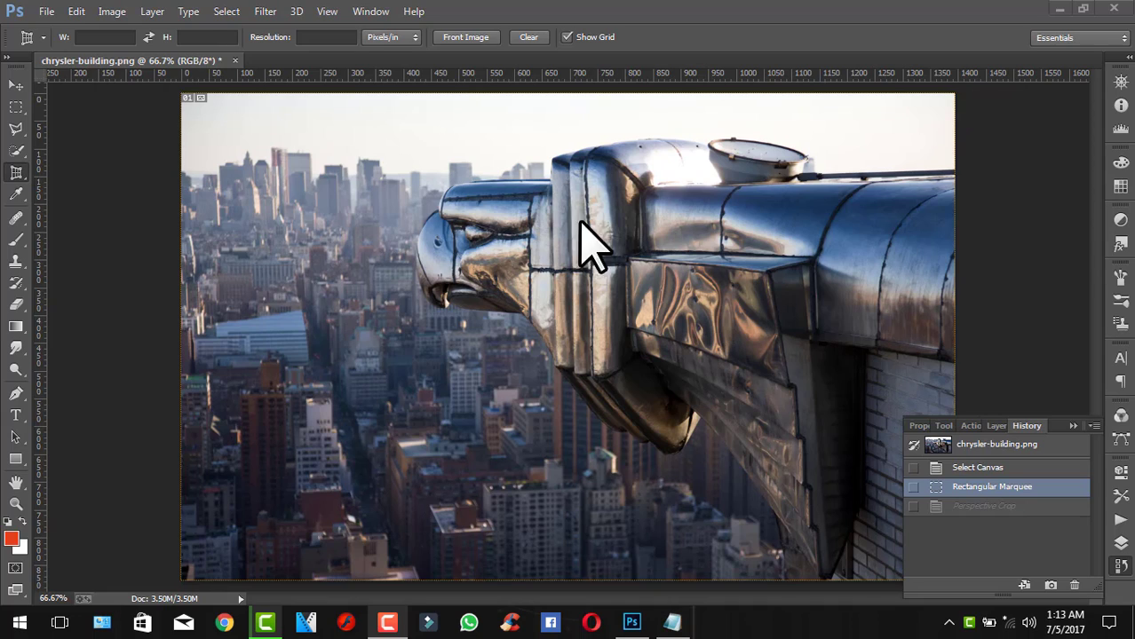
Open the Crop tool's flyout group to reach the Slice Tool.
{"action": "right_click", "coordinate": [18, 172]}
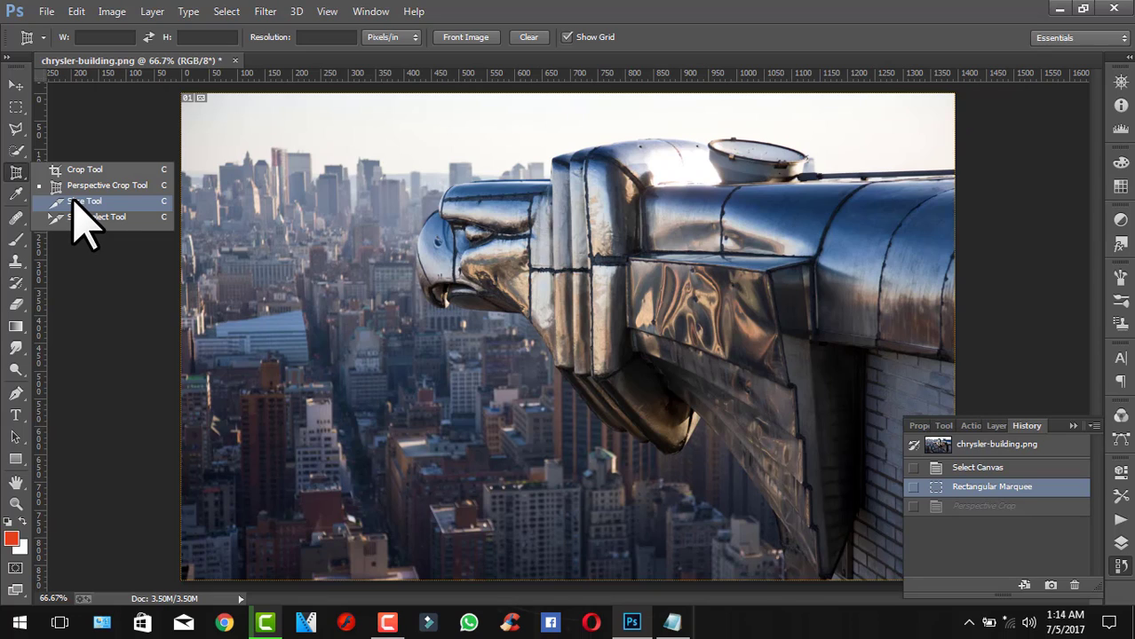
Activate the Slice Tool and draw two slices across the upper middle of the photo.
{"action": "left_click", "coordinate": [110, 202]}
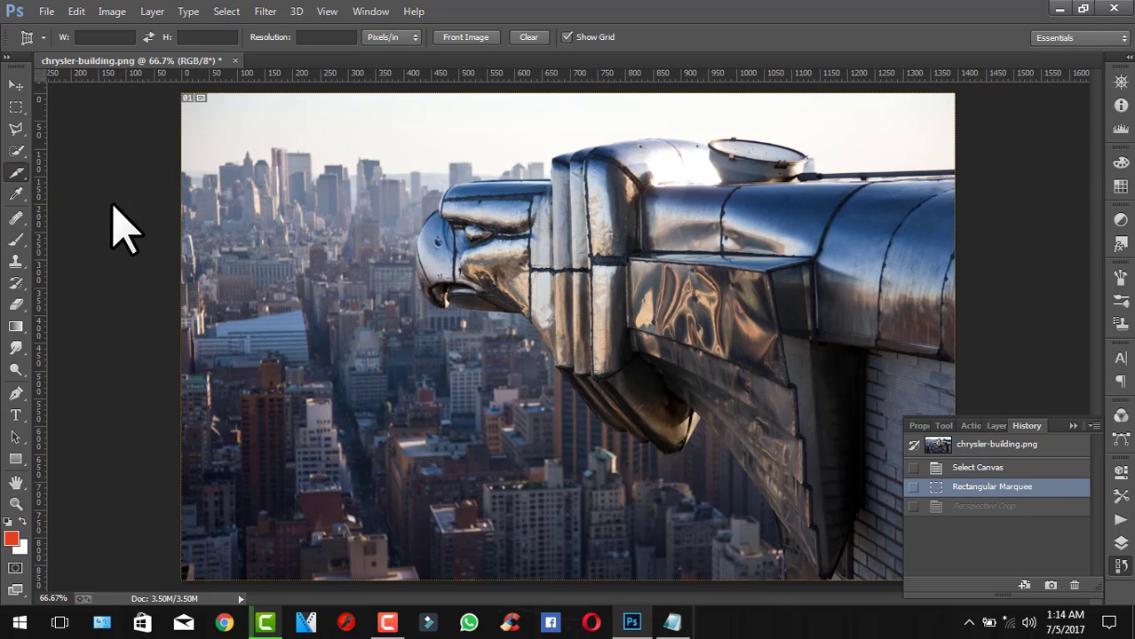
{"action": "right_click", "coordinate": [16, 174]}
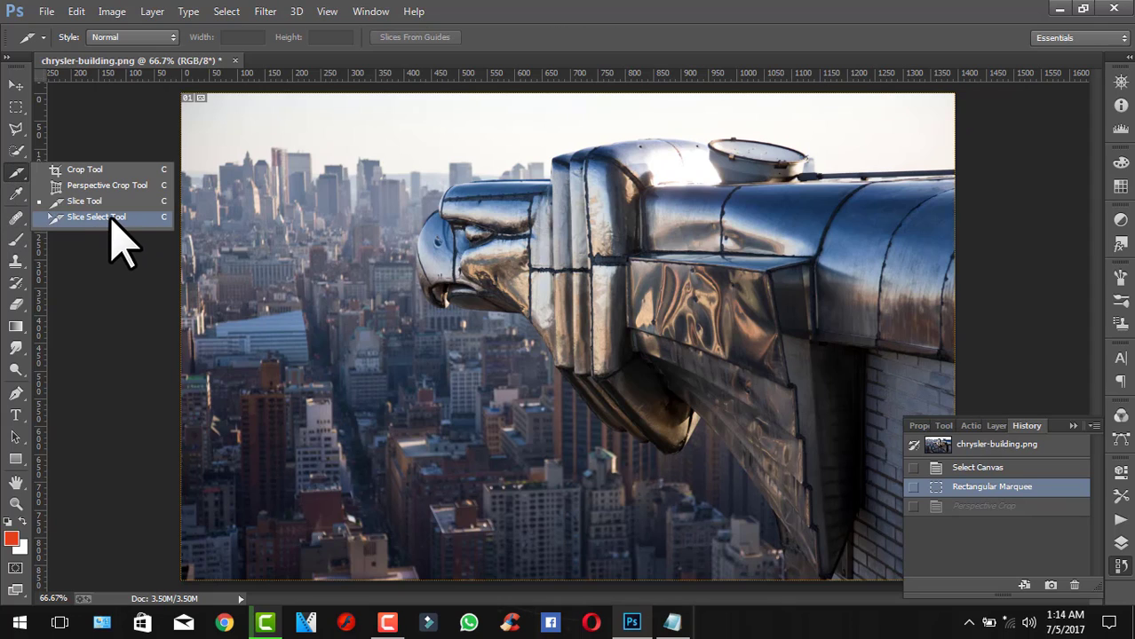
{"action": "left_click", "coordinate": [89, 202]}
{"action": "mouse_move", "coordinate": [221, 131]}
{"action": "left_mouse_down"}
{"action": "mouse_move", "coordinate": [777, 411]}
{"action": "mouse_move", "coordinate": [711, 411]}
{"action": "left_mouse_up"}
{"action": "left_click_drag", "start_coordinate": [371, 108], "coordinate": [513, 358]}
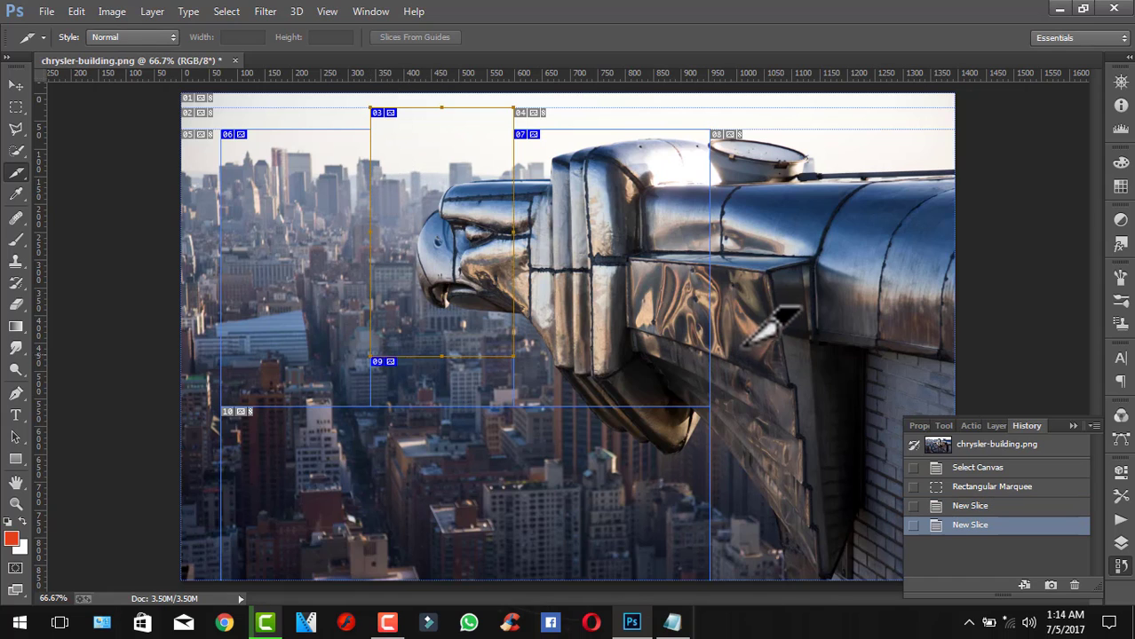
Add slices around the eagle's beak, below its head, over the city and lower middle.
{"action": "left_click_drag", "start_coordinate": [753, 335], "coordinate": [408, 417]}
{"action": "left_click_drag", "start_coordinate": [294, 219], "coordinate": [485, 405]}
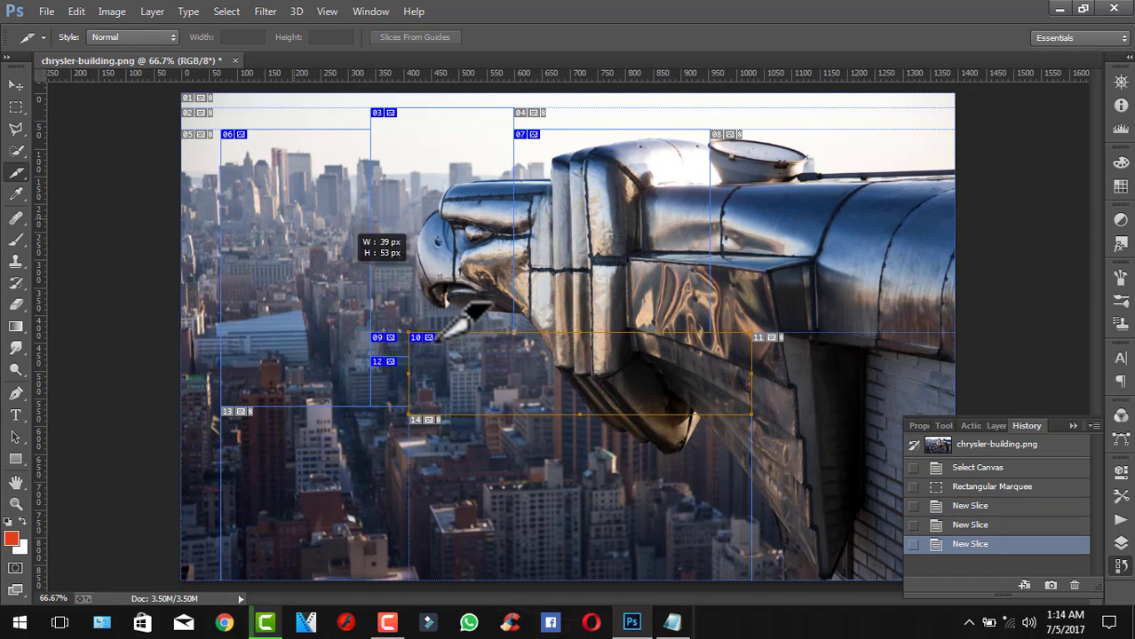
{"action": "mouse_move", "coordinate": [798, 274]}
{"action": "left_mouse_down"}
{"action": "mouse_move", "coordinate": [622, 204]}
{"action": "mouse_move", "coordinate": [613, 182]}
{"action": "left_mouse_up"}
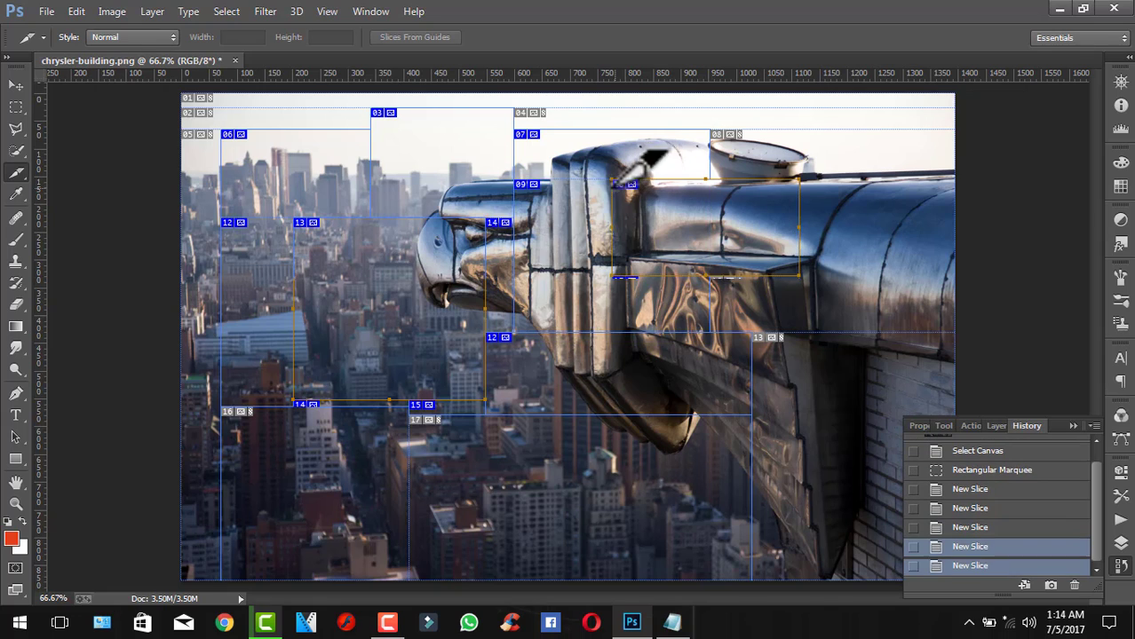
{"action": "left_click_drag", "start_coordinate": [530, 293], "coordinate": [454, 312]}
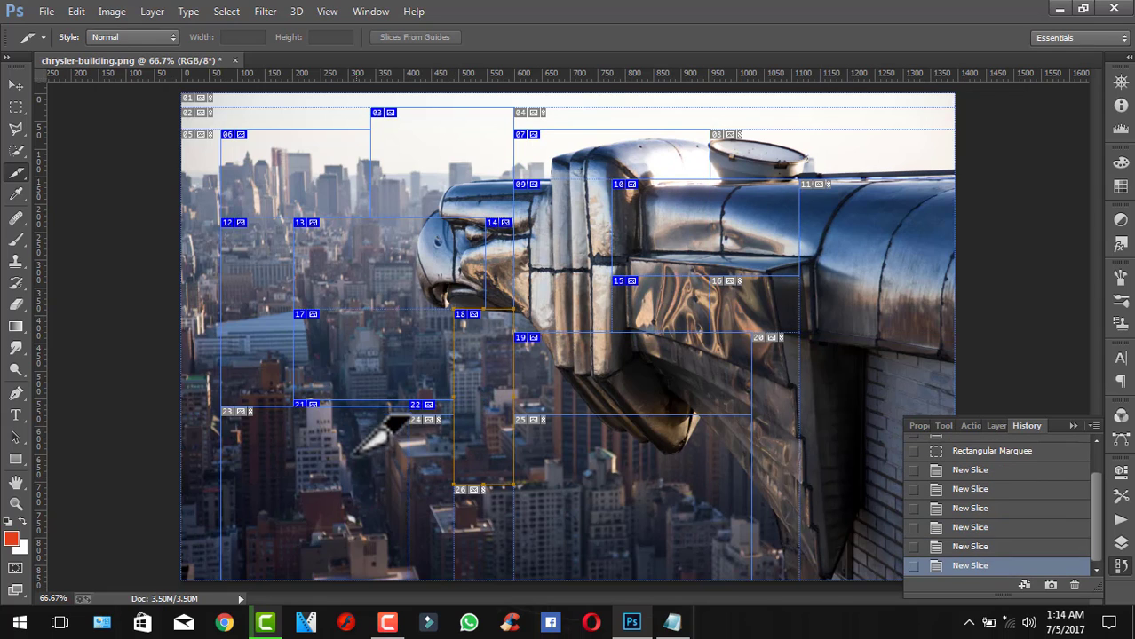
{"action": "mouse_move", "coordinate": [361, 476]}
{"action": "left_mouse_down"}
{"action": "mouse_move", "coordinate": [266, 271]}
{"action": "mouse_move", "coordinate": [250, 281]}
{"action": "left_mouse_up"}
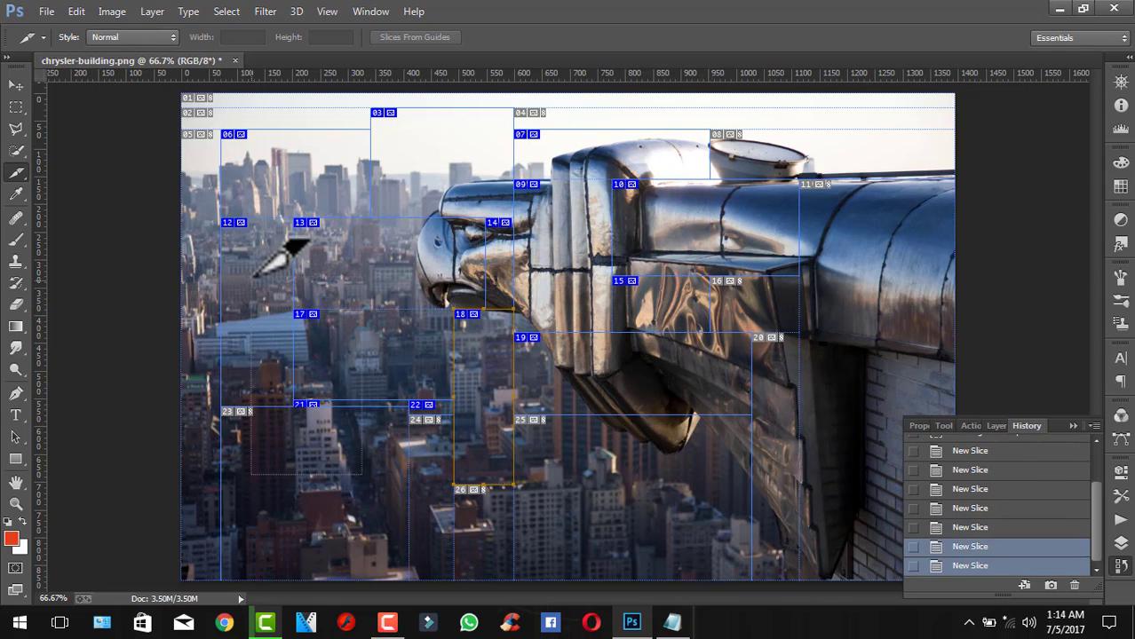
Add slices over the left city buildings, left skyline and right side of the ornament.
{"action": "left_click_drag", "start_coordinate": [192, 180], "coordinate": [417, 360]}
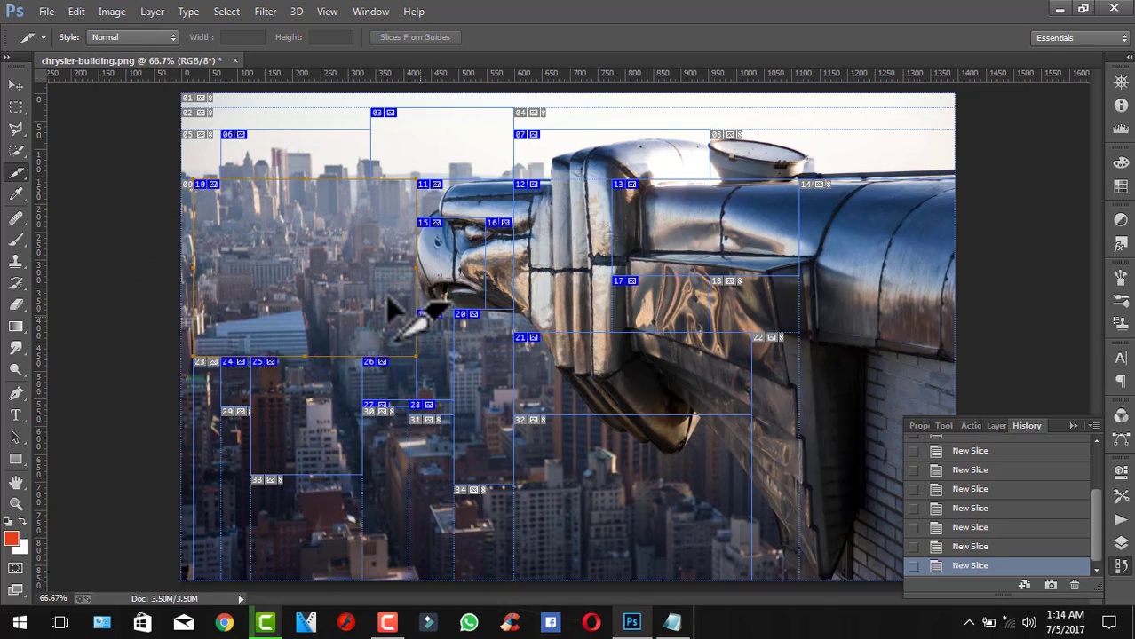
{"action": "left_click_drag", "start_coordinate": [293, 148], "coordinate": [339, 278]}
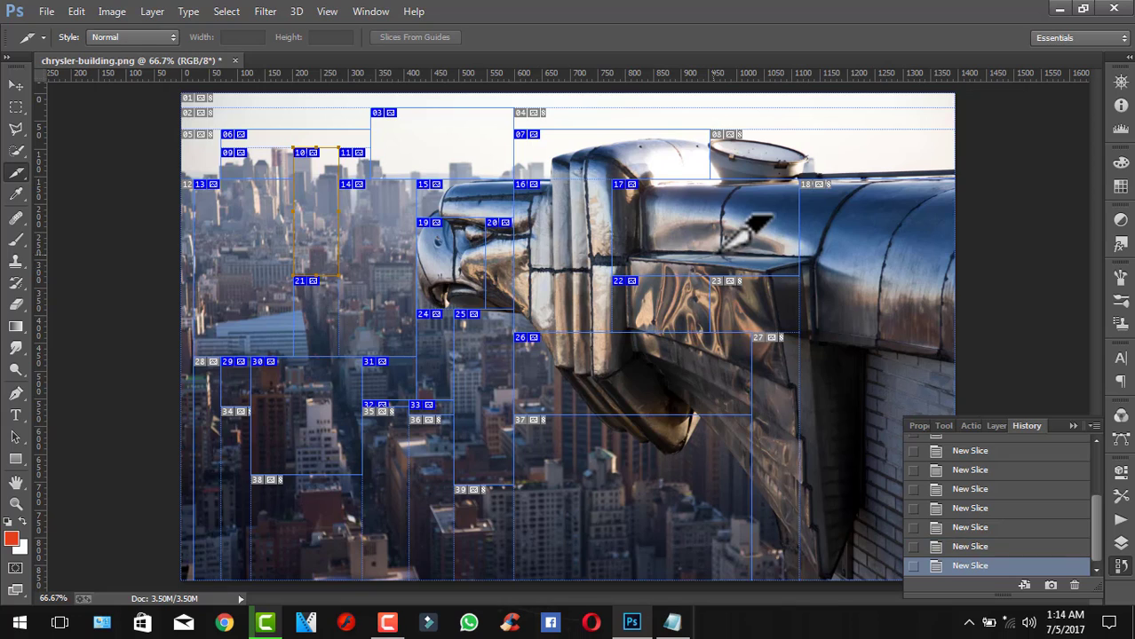
{"action": "mouse_move", "coordinate": [753, 148]}
{"action": "left_mouse_down"}
{"action": "mouse_move", "coordinate": [865, 307]}
{"action": "mouse_move", "coordinate": [897, 309]}
{"action": "left_mouse_up"}
{"action": "mouse_move", "coordinate": [979, 293]}
{"action": "left_mouse_down"}
{"action": "mouse_move", "coordinate": [840, 343]}
{"action": "mouse_move", "coordinate": [847, 409]}
{"action": "left_mouse_up"}
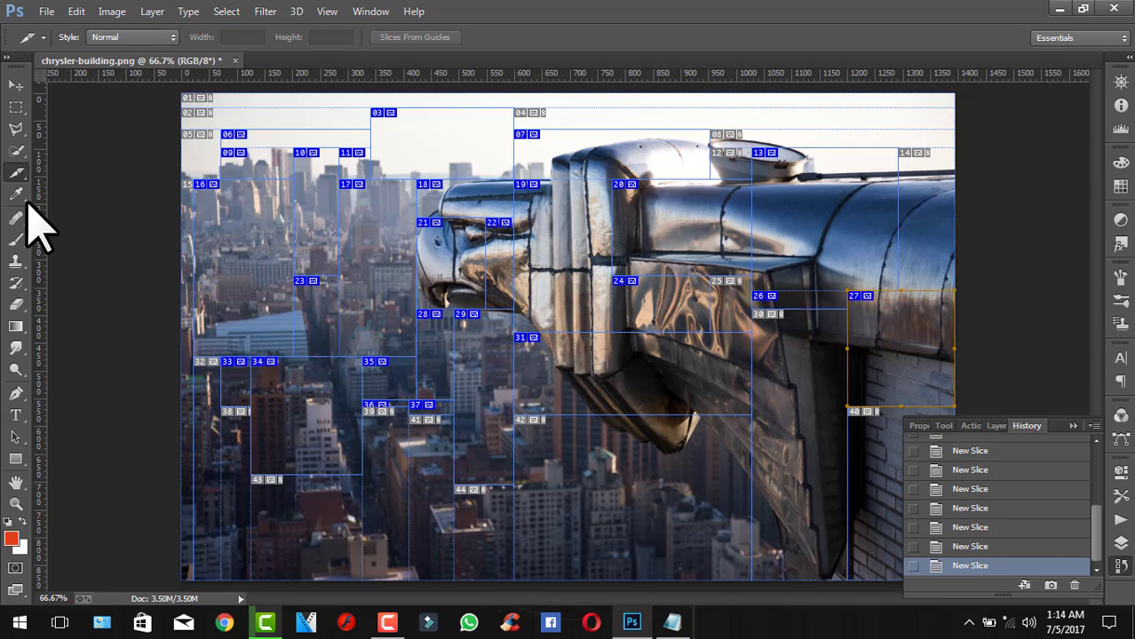
With the Slice Select Tool, move and resize one of the drawn slices.
{"action": "right_click", "coordinate": [16, 172]}
{"action": "left_click", "coordinate": [96, 217]}
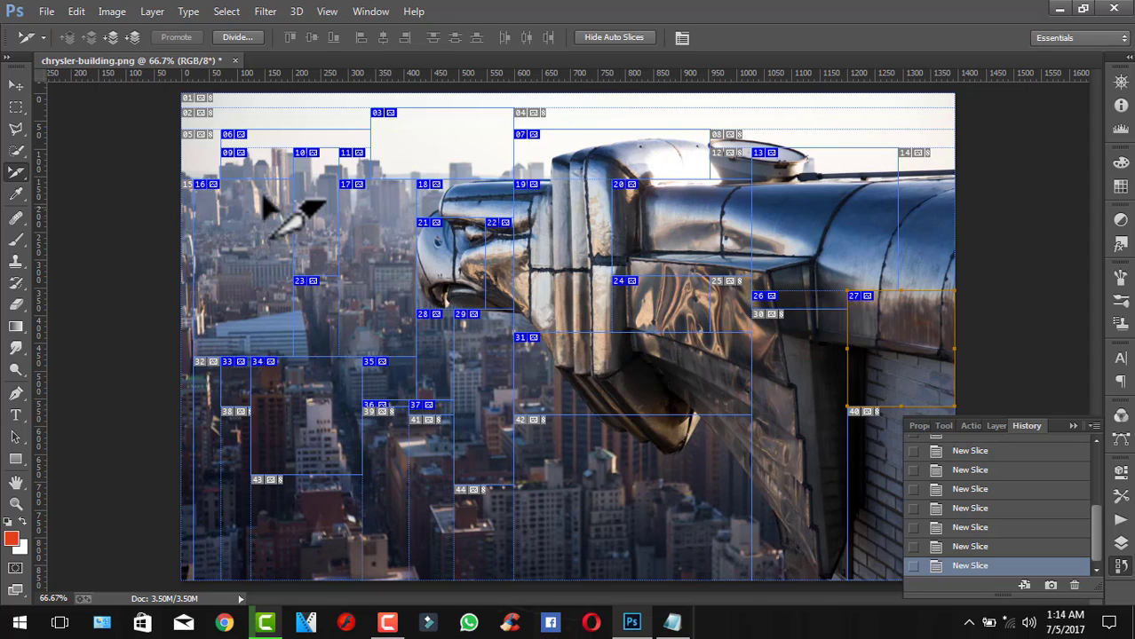
{"action": "mouse_move", "coordinate": [344, 199]}
{"action": "left_mouse_down"}
{"action": "mouse_move", "coordinate": [433, 315]}
{"action": "mouse_move", "coordinate": [582, 307]}
{"action": "left_mouse_up"}
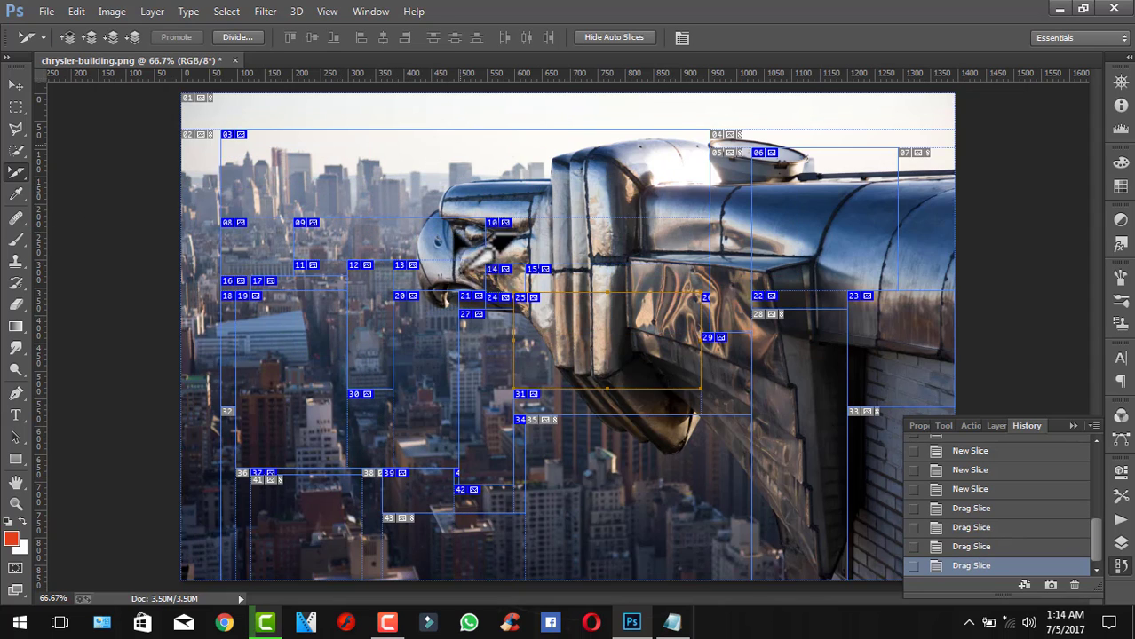
{"action": "left_click_drag", "start_coordinate": [488, 262], "coordinate": [622, 444]}
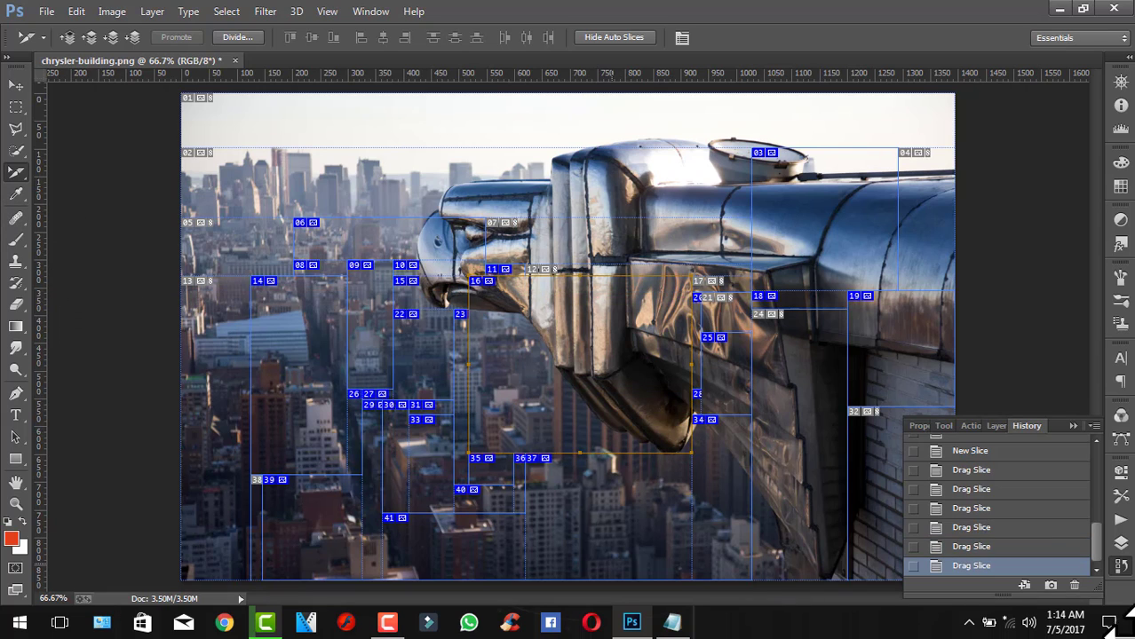
{"action": "scroll", "coordinate": [986, 502], "scroll_direction": "up", "scroll_amount": 5}
{"action": "scroll", "coordinate": [995, 489], "scroll_direction": "up", "scroll_amount": 4}
Revert to the original chrysler-building.png snapshot and select the whole canvas with the Slice Tool.
{"action": "left_click", "coordinate": [996, 446]}
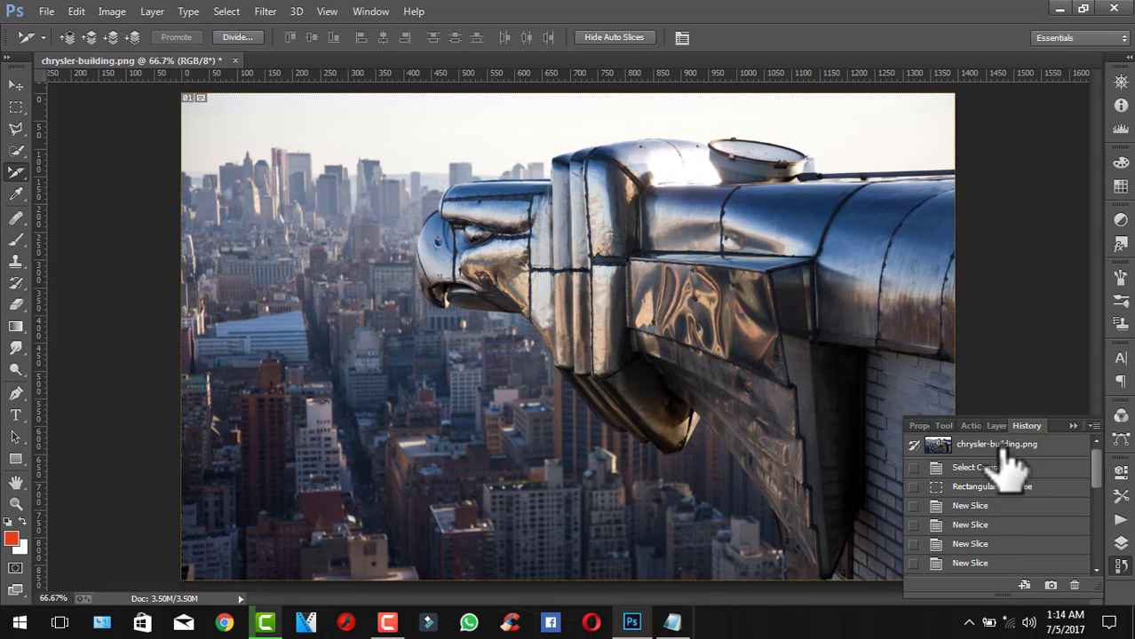
{"action": "left_click", "coordinate": [16, 191]}
{"action": "right_click", "coordinate": [18, 176]}
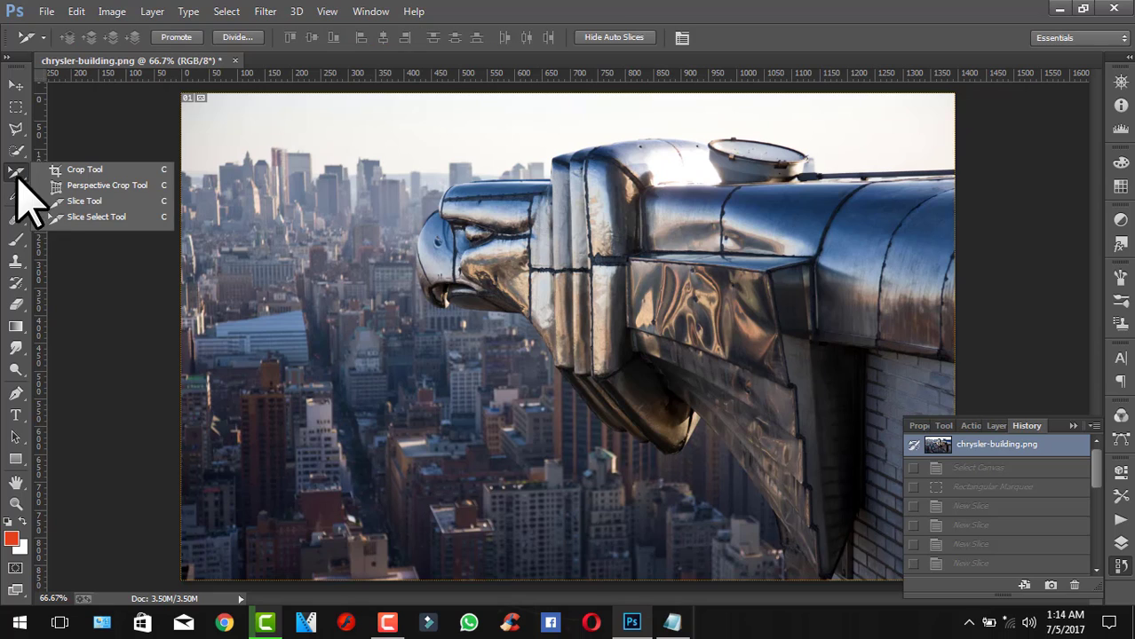
{"action": "left_click", "coordinate": [73, 205]}
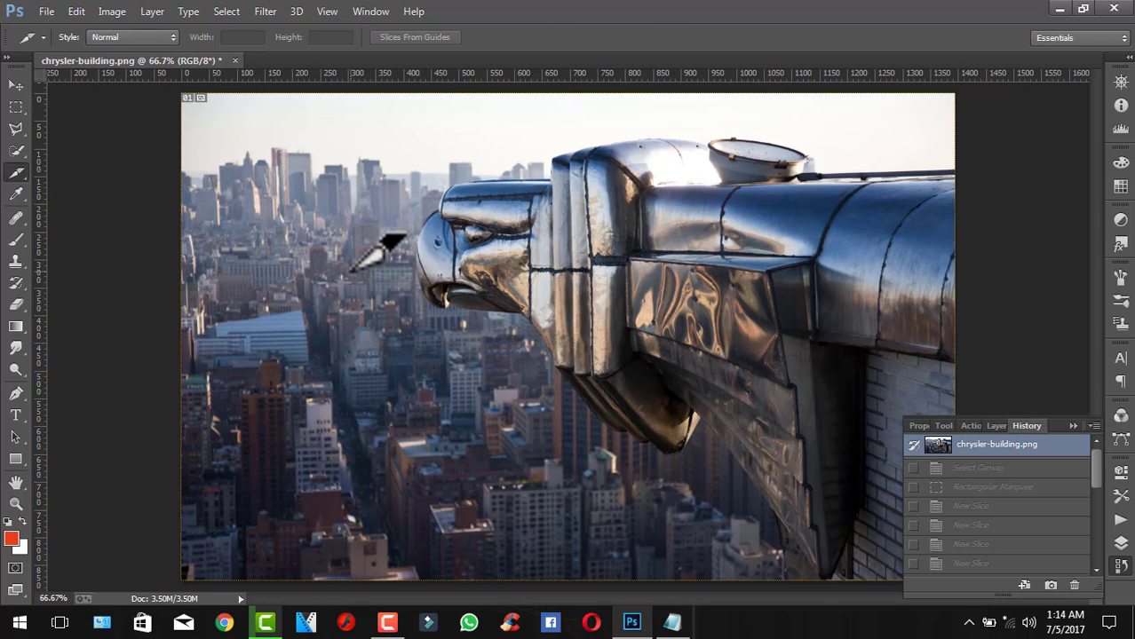
{"action": "key", "text": "ctrl+a"}
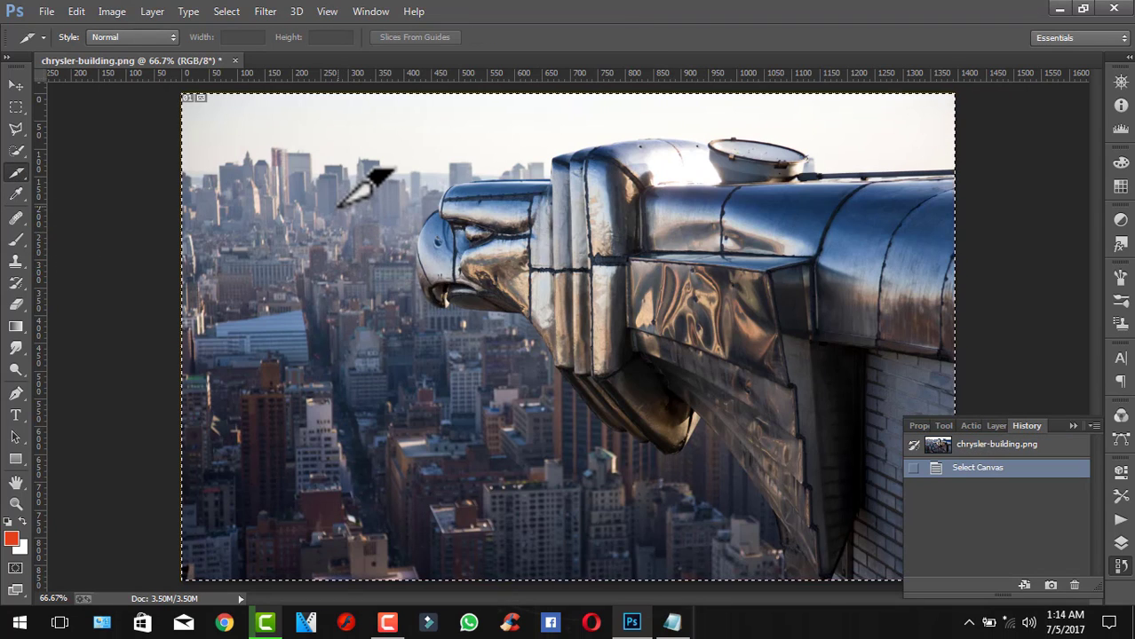
{"action": "right_click", "coordinate": [338, 206]}
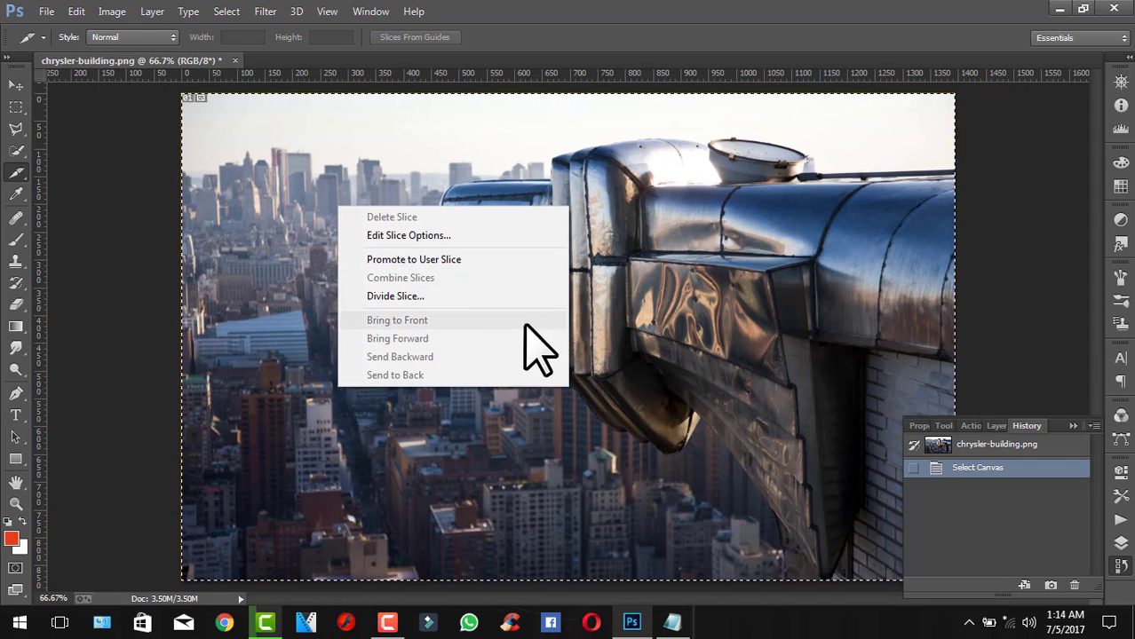
Divide the image slice into four equal slices, 2 down by 2 across, with Preview on.
{"action": "left_click", "coordinate": [437, 300]}
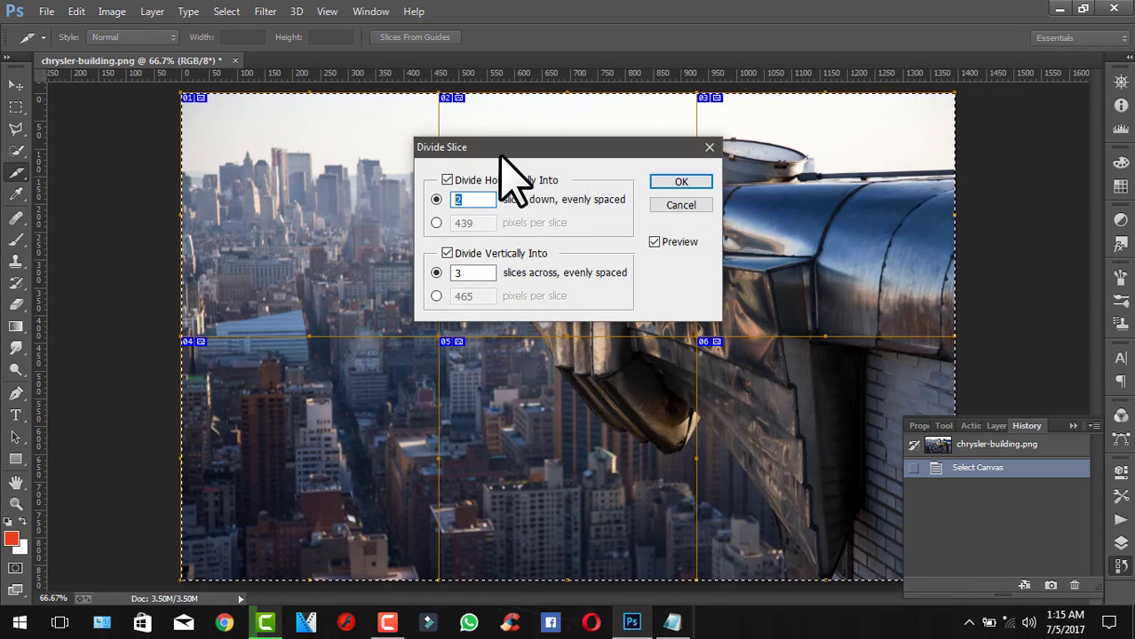
{"action": "left_click_drag", "start_coordinate": [511, 155], "coordinate": [797, 173]}
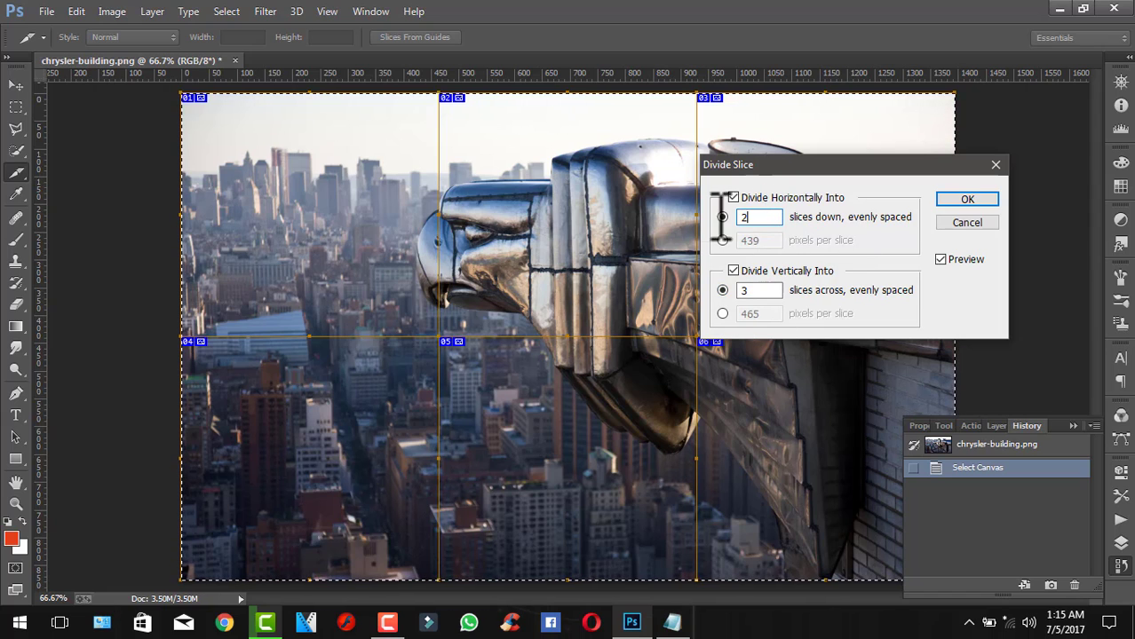
{"action": "left_click_drag", "start_coordinate": [722, 217], "coordinate": [780, 199]}
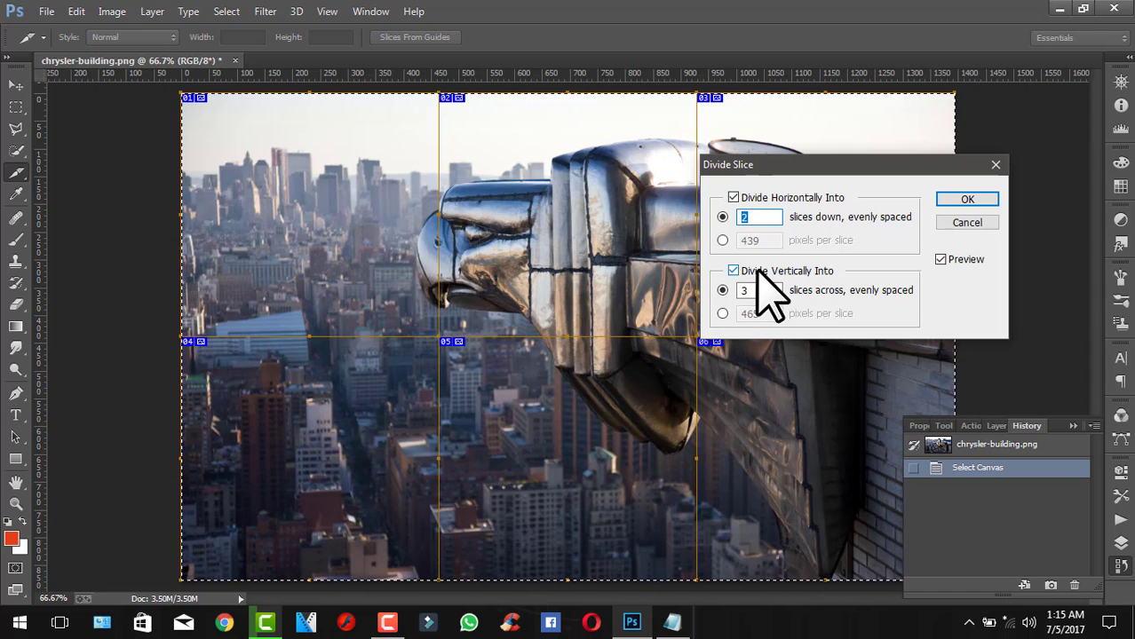
{"action": "type", "text": "4"}
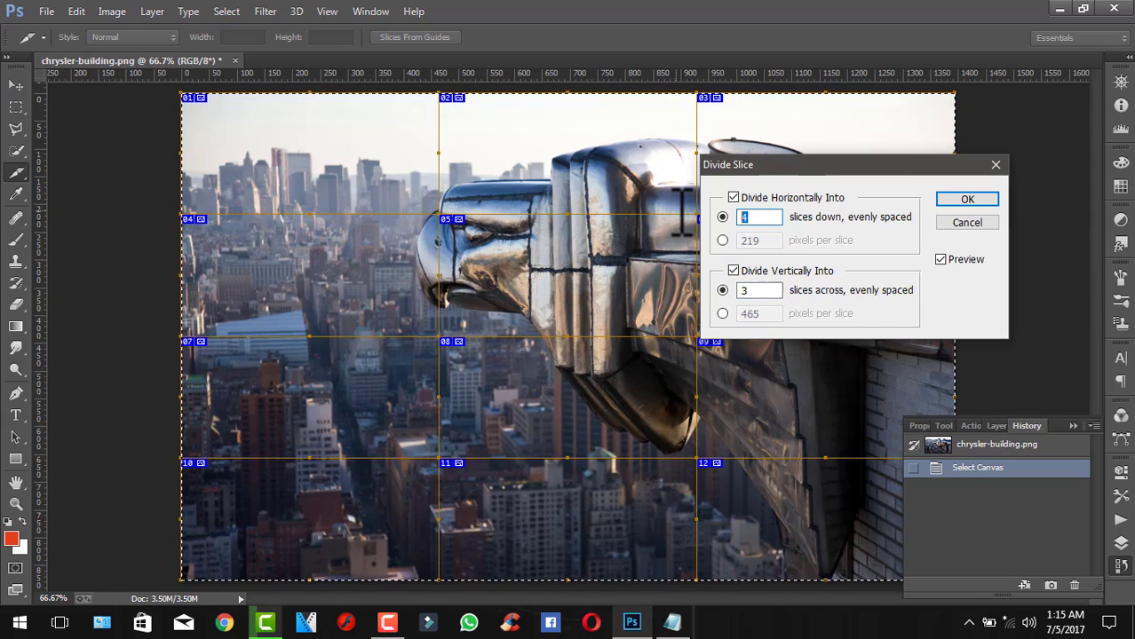
{"action": "type", "text": "2"}
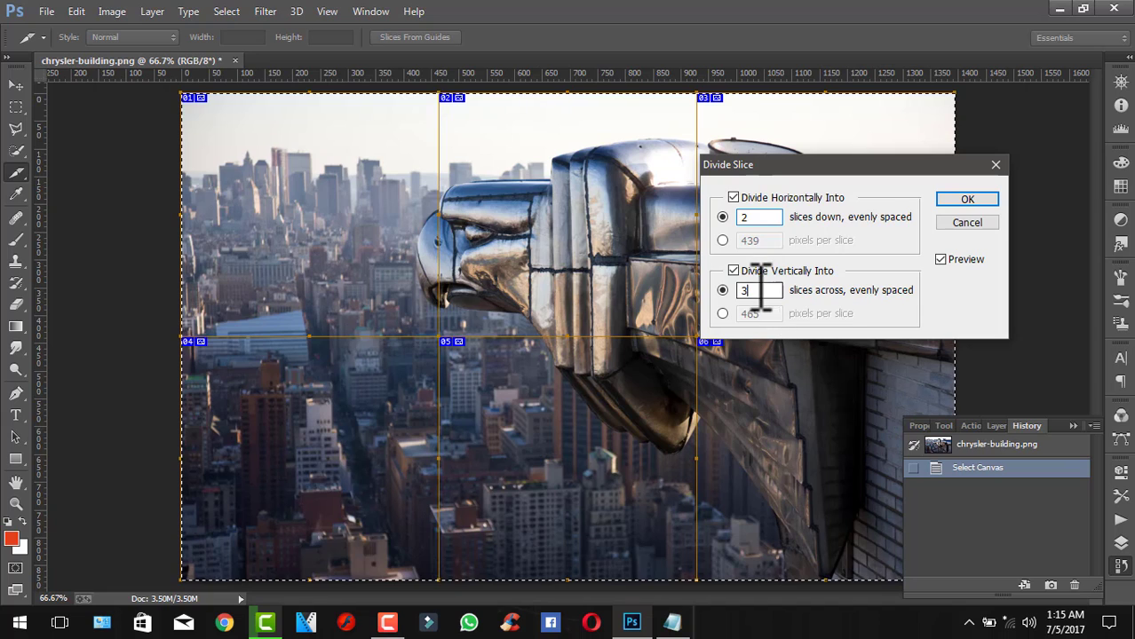
{"action": "type", "text": "2"}
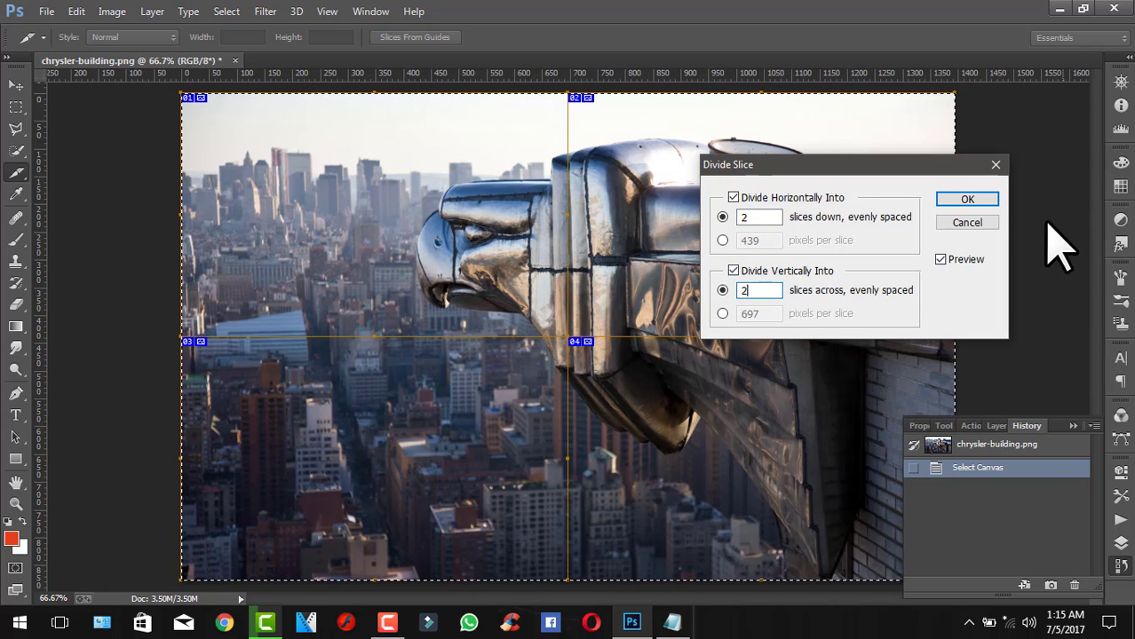
{"action": "left_click", "coordinate": [970, 199]}
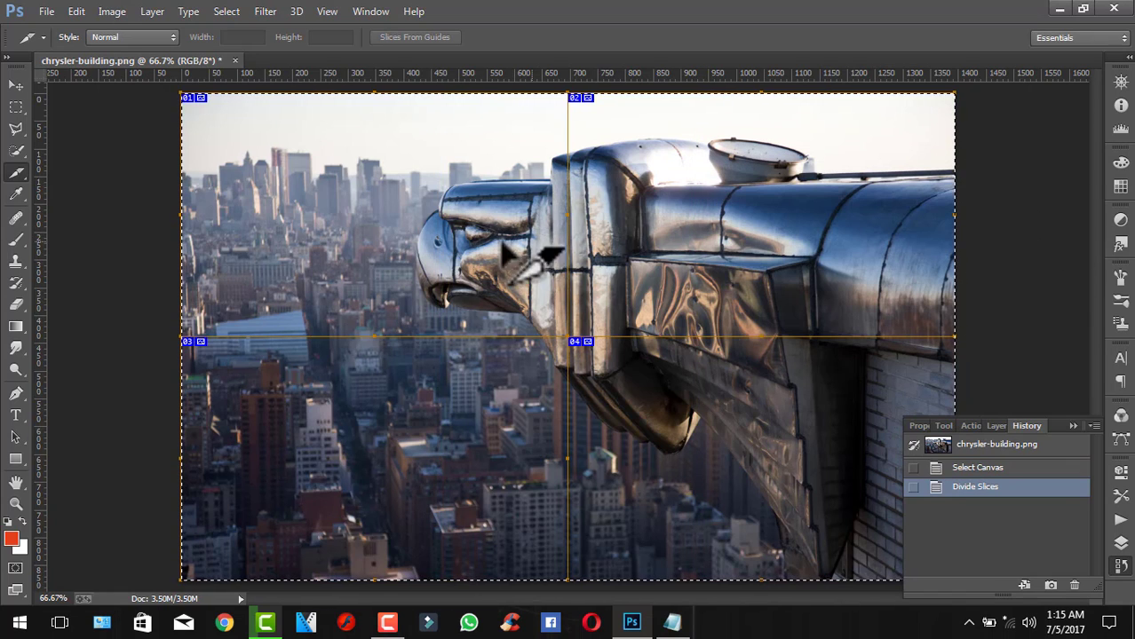
Open Save for Web and change the output format from GIF to JPEG High.
{"action": "left_click", "coordinate": [46, 11]}
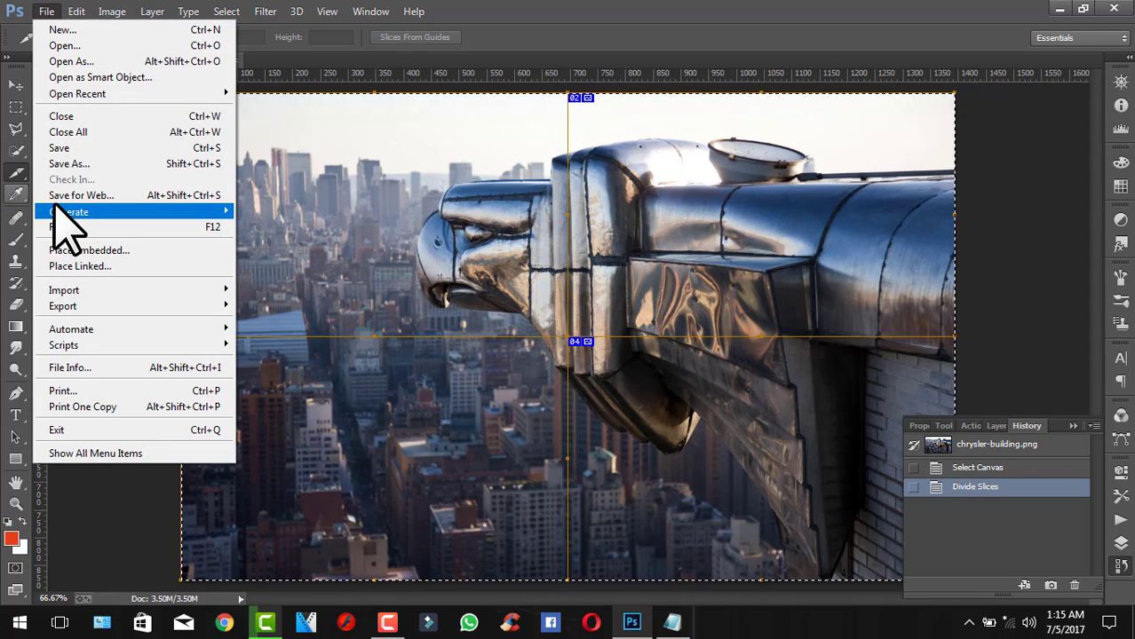
{"action": "left_click", "coordinate": [98, 196]}
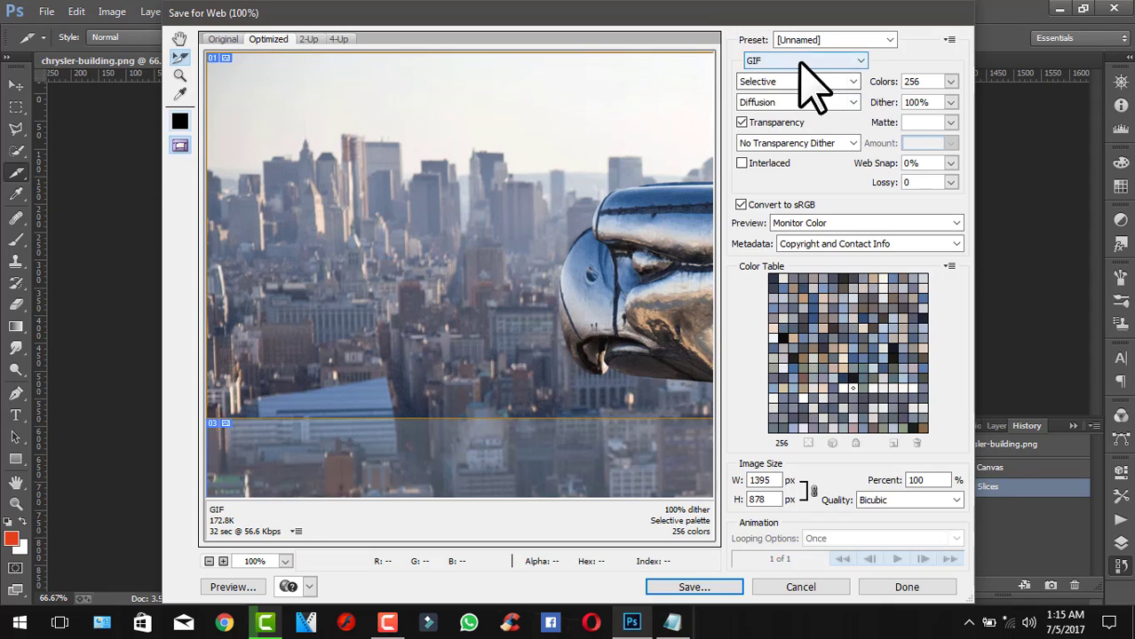
{"action": "left_click", "coordinate": [804, 60]}
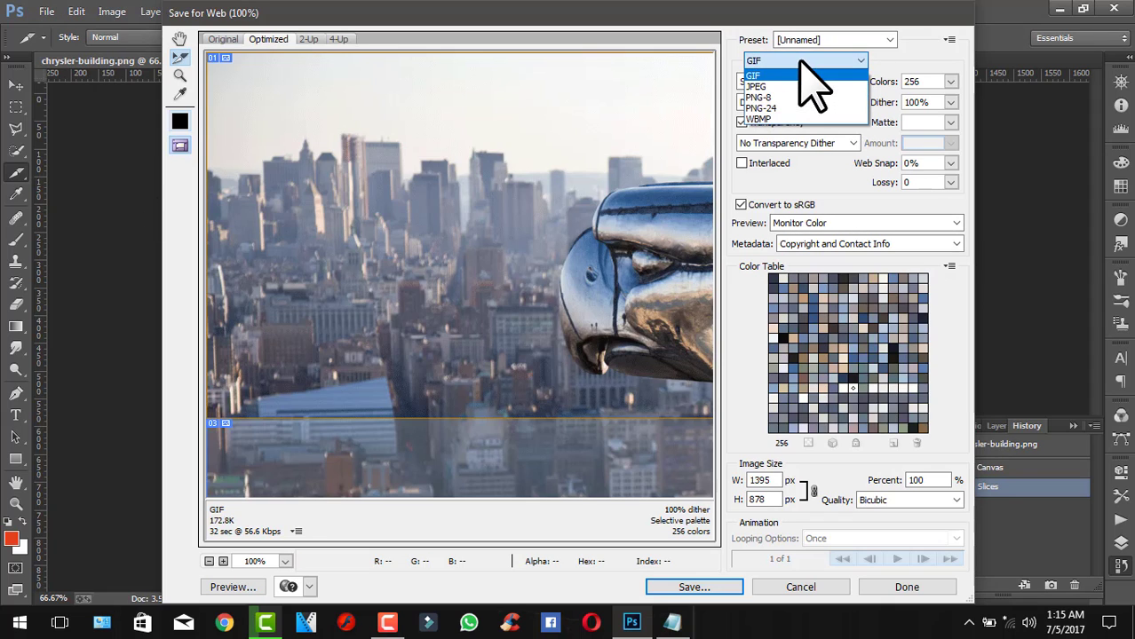
{"action": "left_click", "coordinate": [760, 87]}
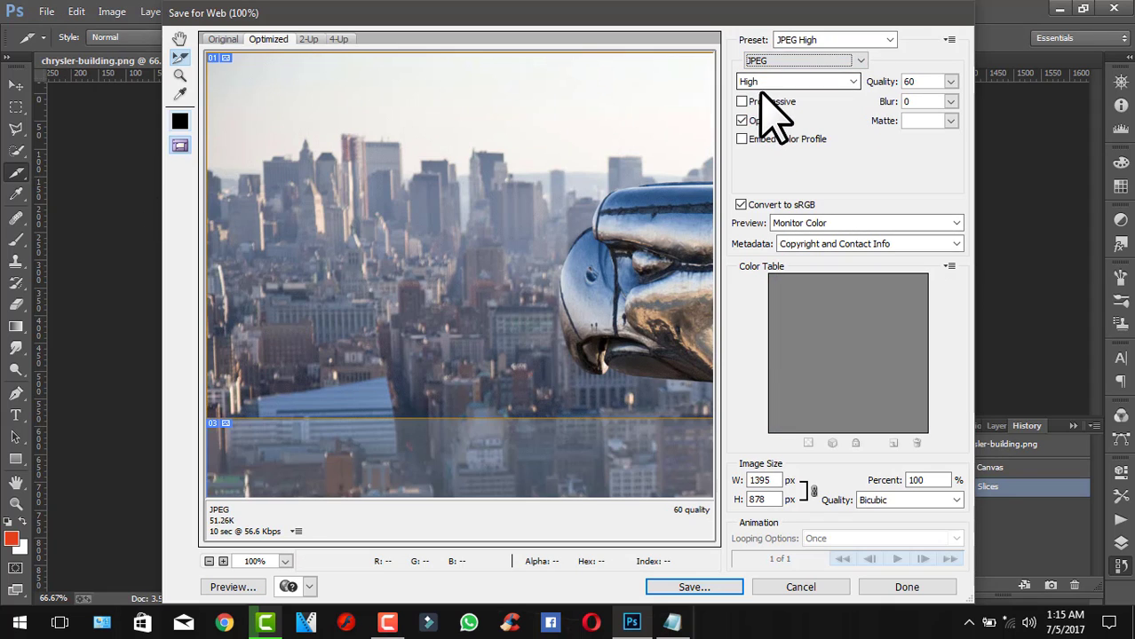
Save all slices into the jp folder in Documents.
{"action": "left_click", "coordinate": [710, 586]}
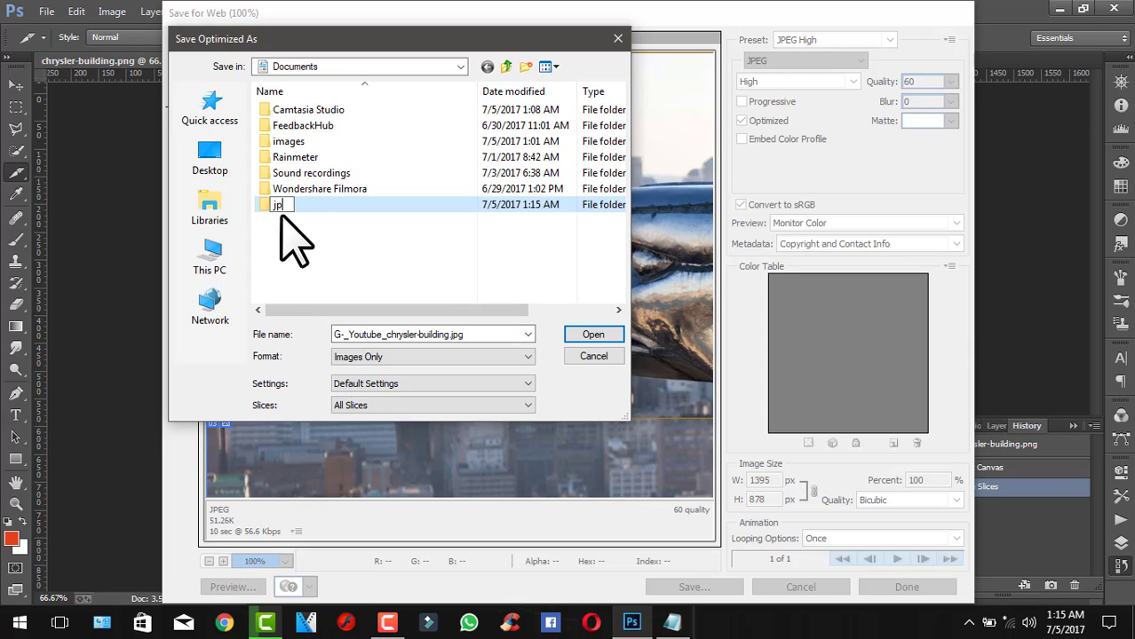
{"action": "left_click", "coordinate": [584, 336]}
{"action": "left_click", "coordinate": [584, 336]}
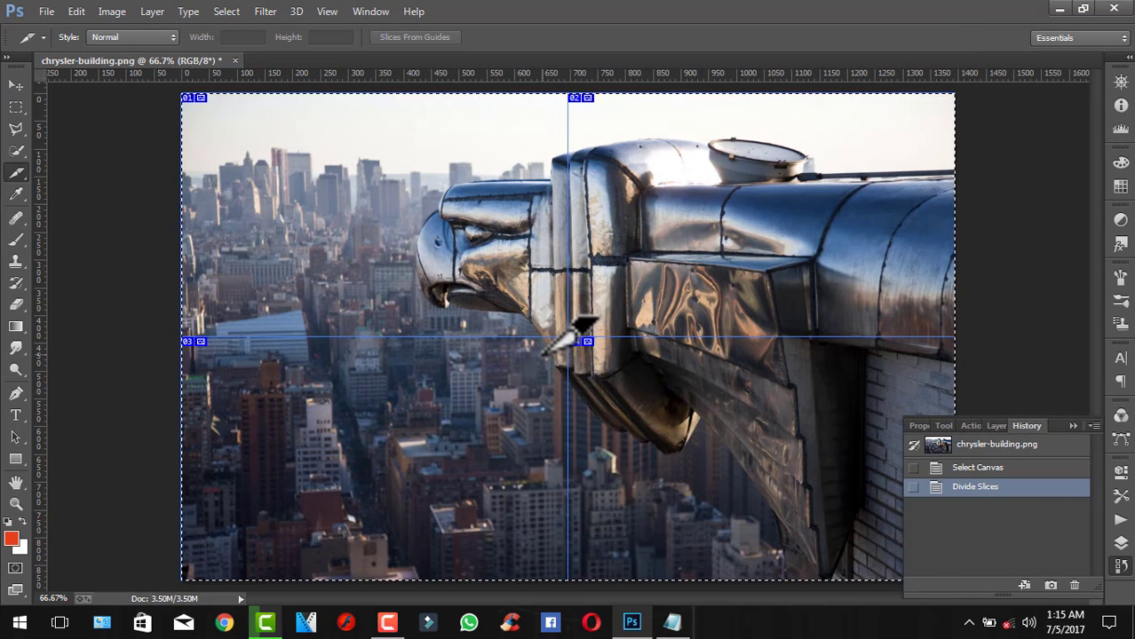
Browse File Explorer to Documents > jp > images to view chrysler-building_01 through _04.
{"action": "key", "text": "super+e"}
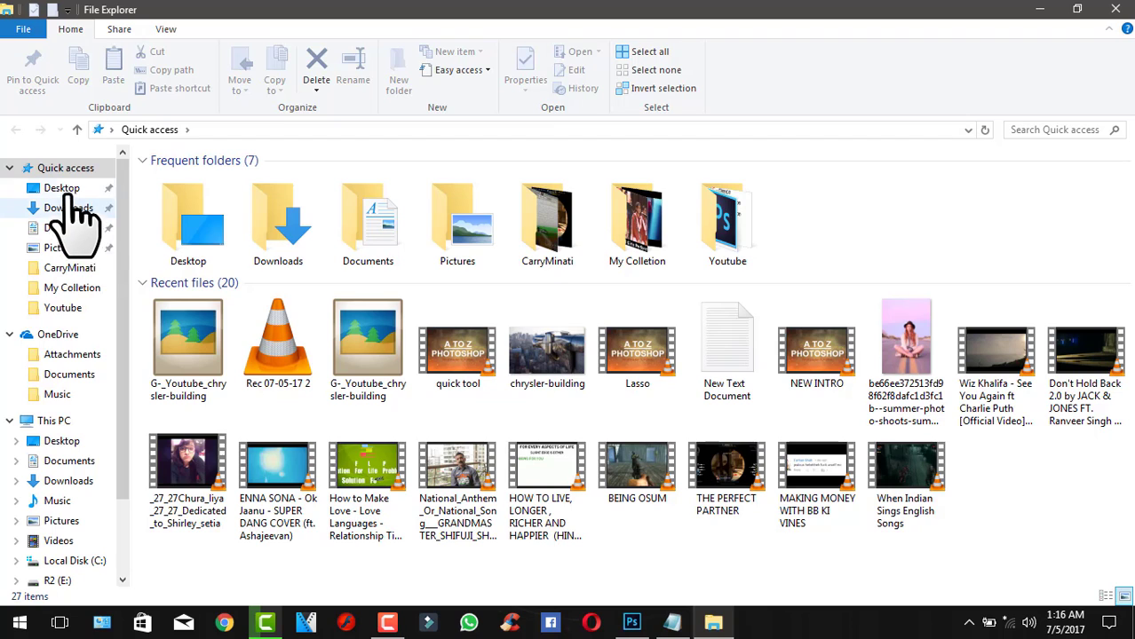
{"action": "left_click", "coordinate": [66, 191]}
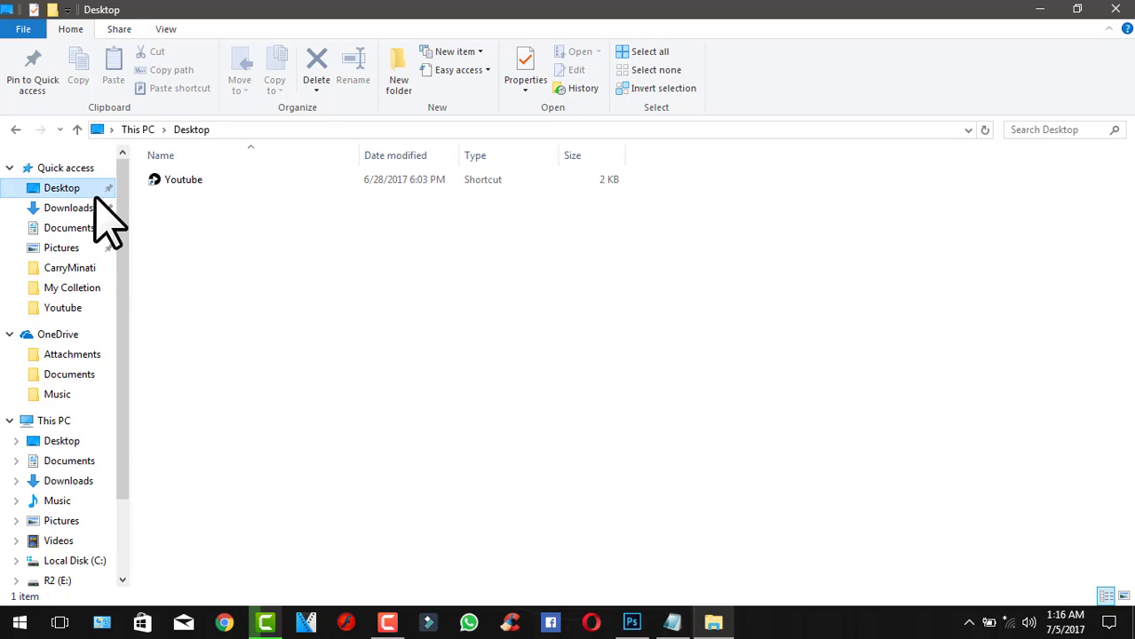
{"action": "left_click", "coordinate": [76, 229]}
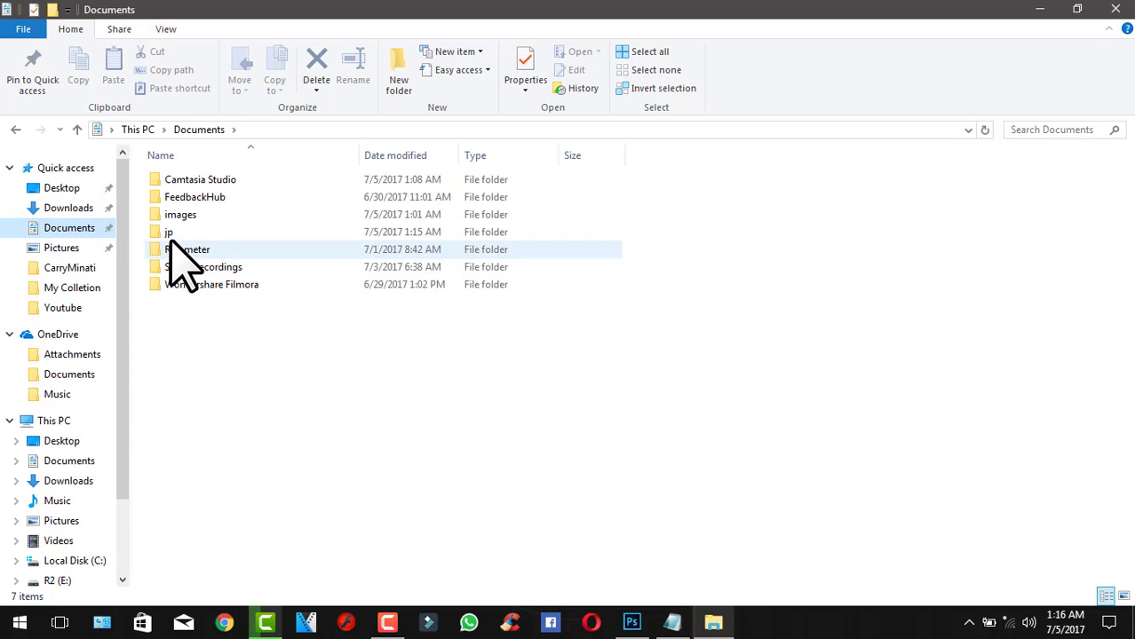
{"action": "double_click", "coordinate": [171, 238]}
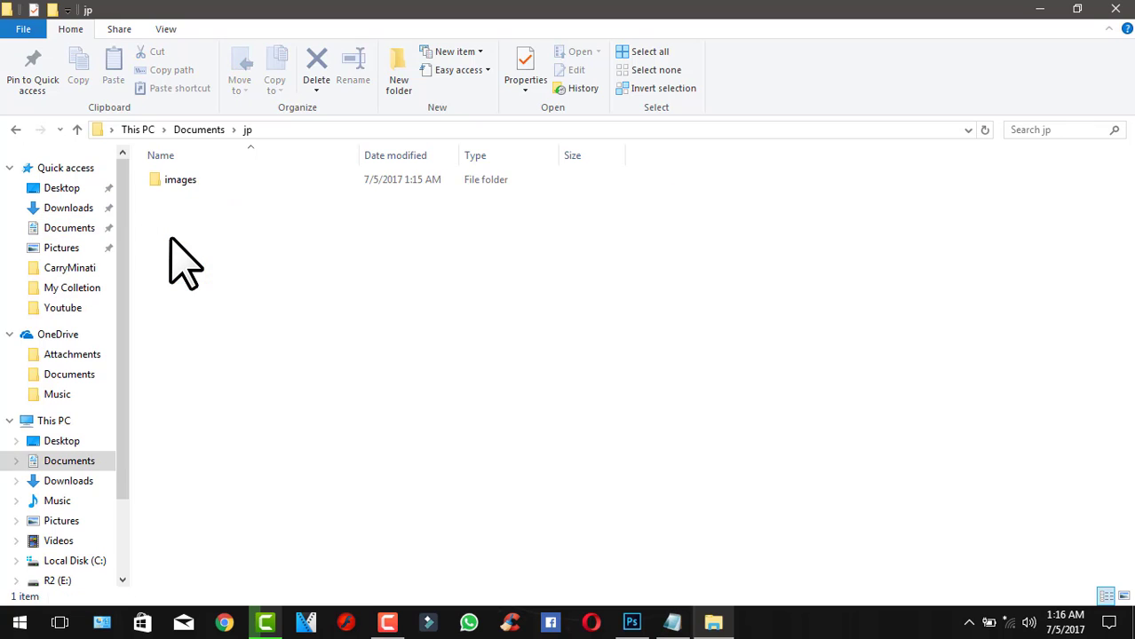
{"action": "double_click", "coordinate": [172, 183]}
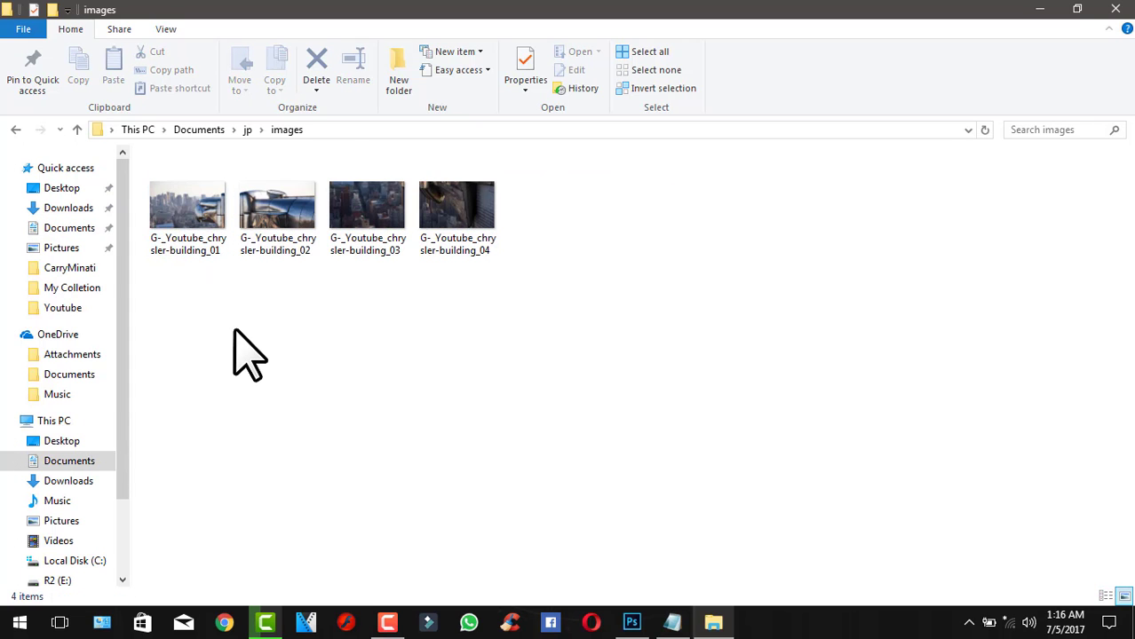
{"action": "scroll", "coordinate": [244, 338], "scroll_direction": "up", "scroll_amount": 1, "text": "ctrl"}
{"action": "scroll", "coordinate": [244, 338], "scroll_direction": "up", "scroll_amount": 1, "text": "ctrl"}
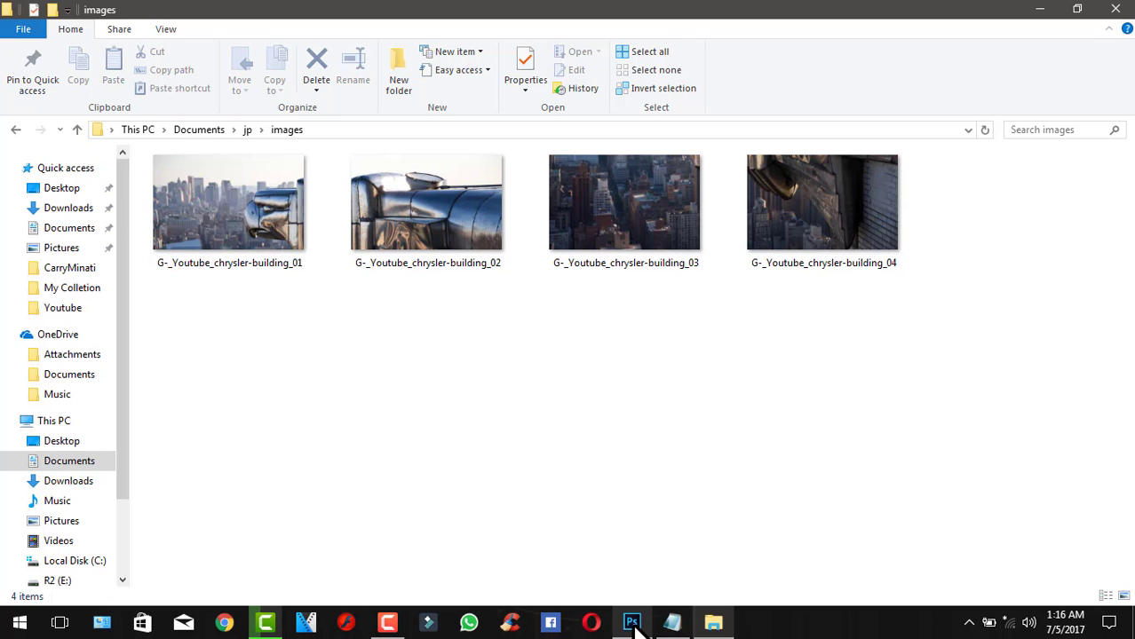
{"action": "double_click", "coordinate": [253, 229]}
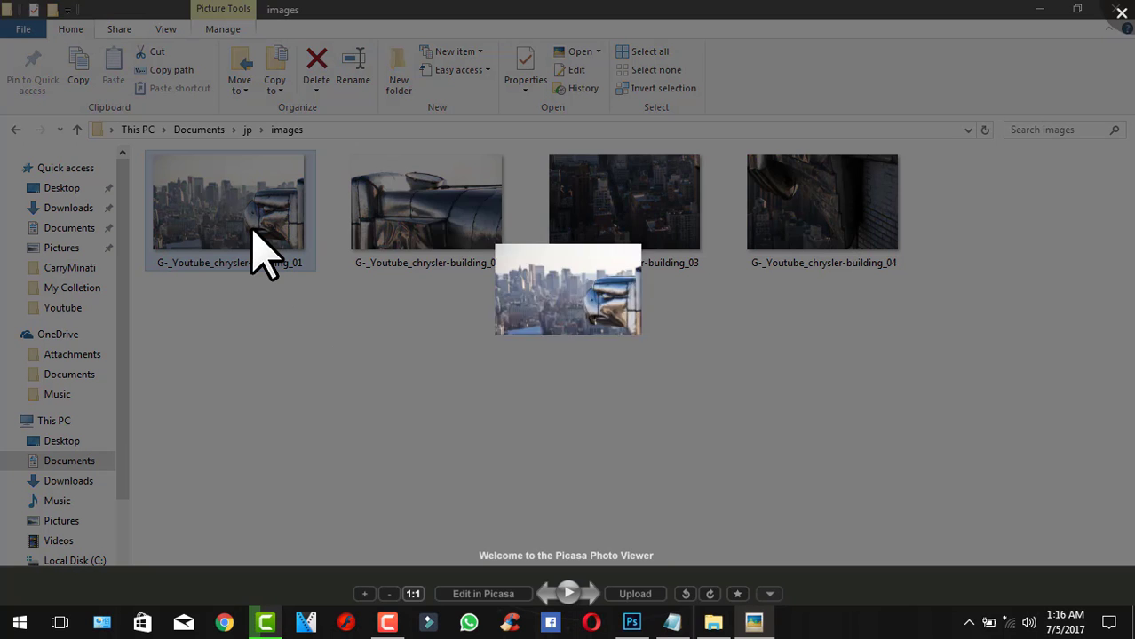
{"action": "scroll", "coordinate": [711, 331], "scroll_direction": "up", "scroll_amount": 3}
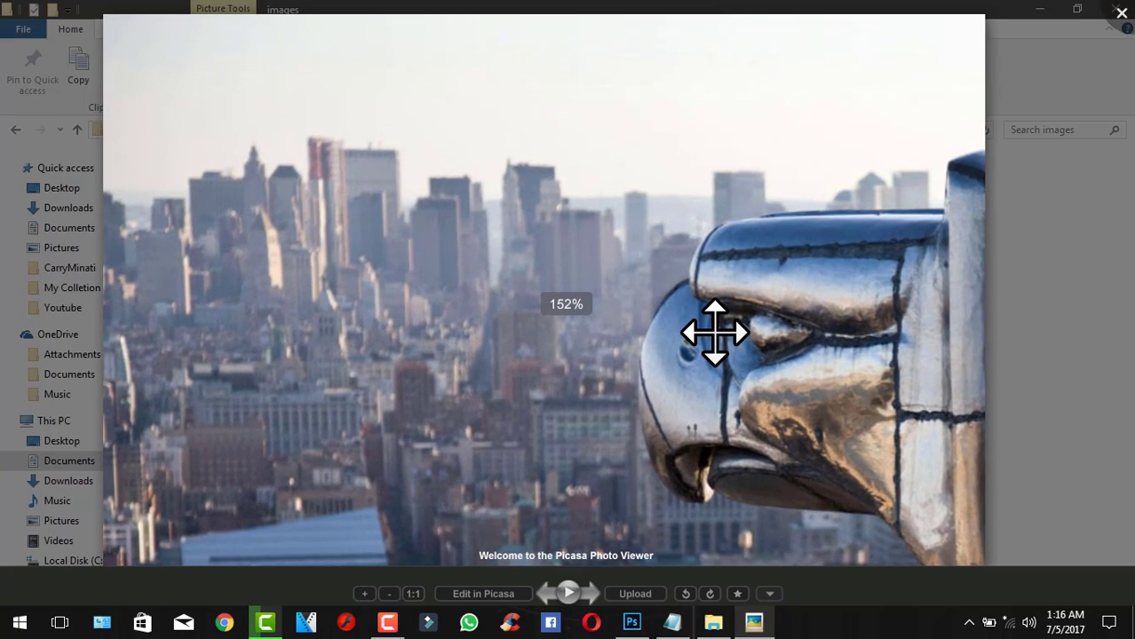
{"action": "scroll", "coordinate": [709, 336], "scroll_direction": "down", "scroll_amount": 2}
{"action": "scroll", "coordinate": [709, 335], "scroll_direction": "down", "scroll_amount": 2}
{"action": "scroll", "coordinate": [709, 336], "scroll_direction": "down", "scroll_amount": 1}
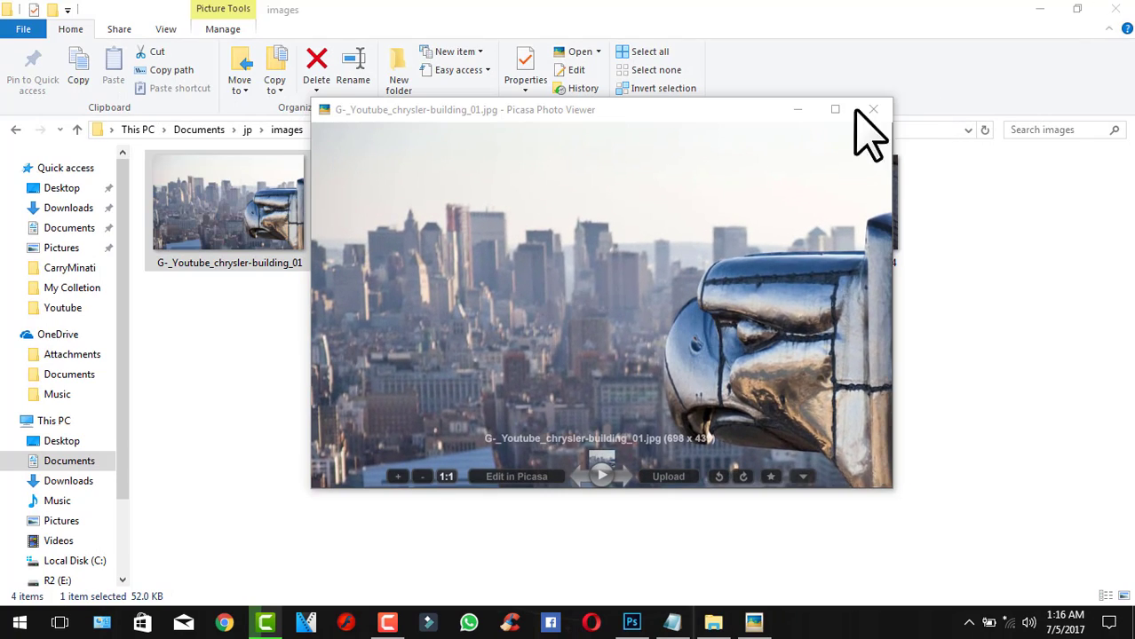
{"action": "left_click_drag", "start_coordinate": [722, 119], "coordinate": [568, 254]}
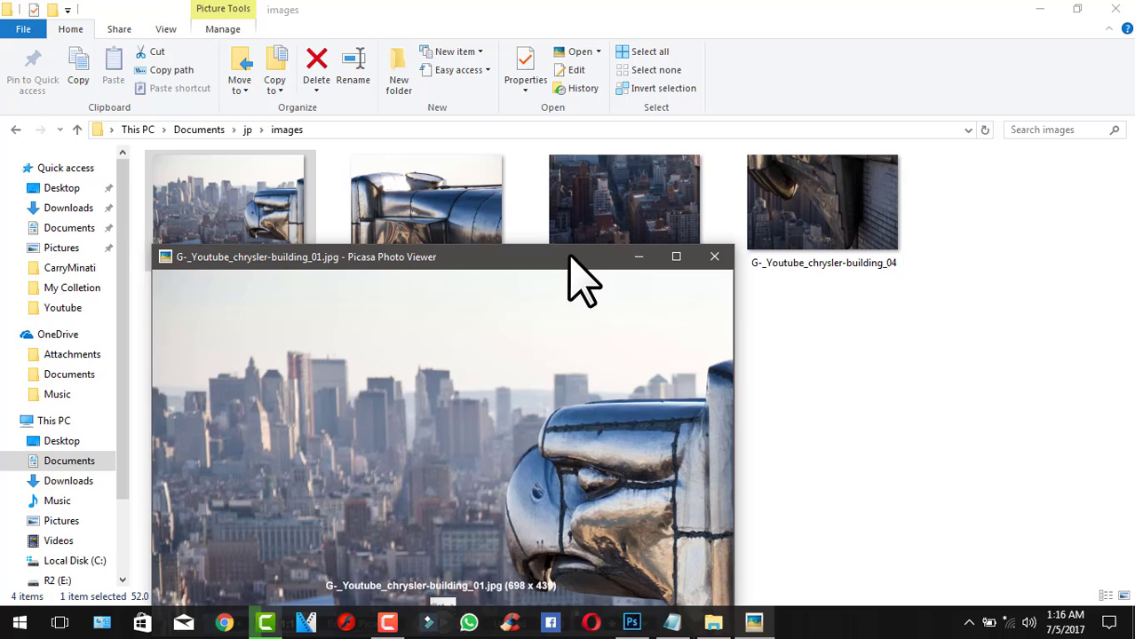
{"action": "left_click", "coordinate": [714, 257]}
{"action": "left_click", "coordinate": [443, 238]}
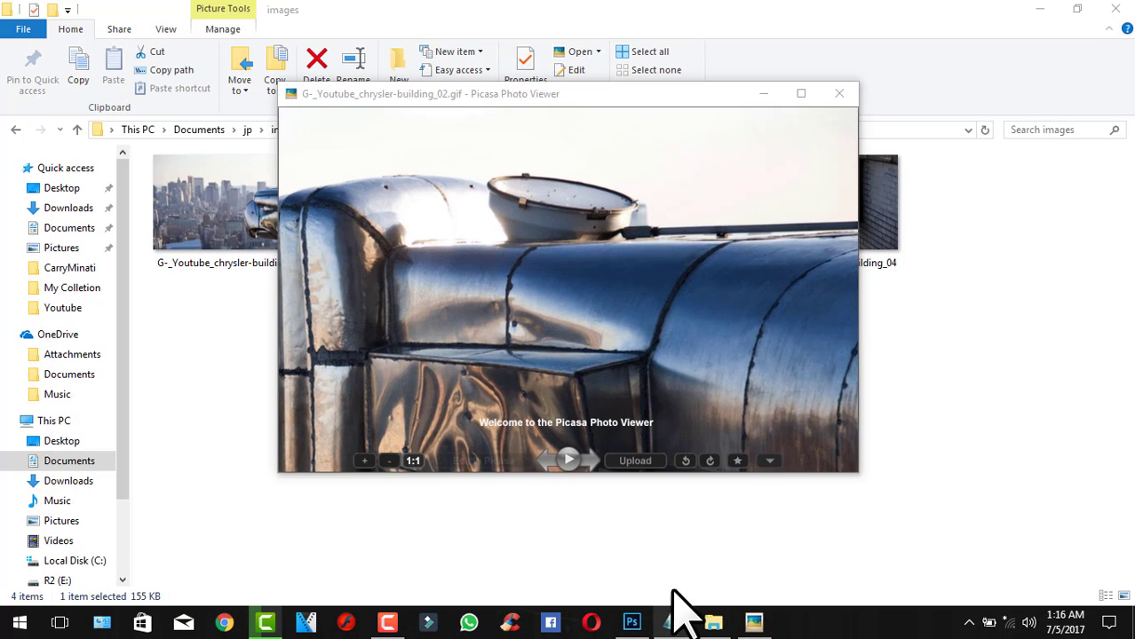
{"action": "left_click", "coordinate": [839, 93]}
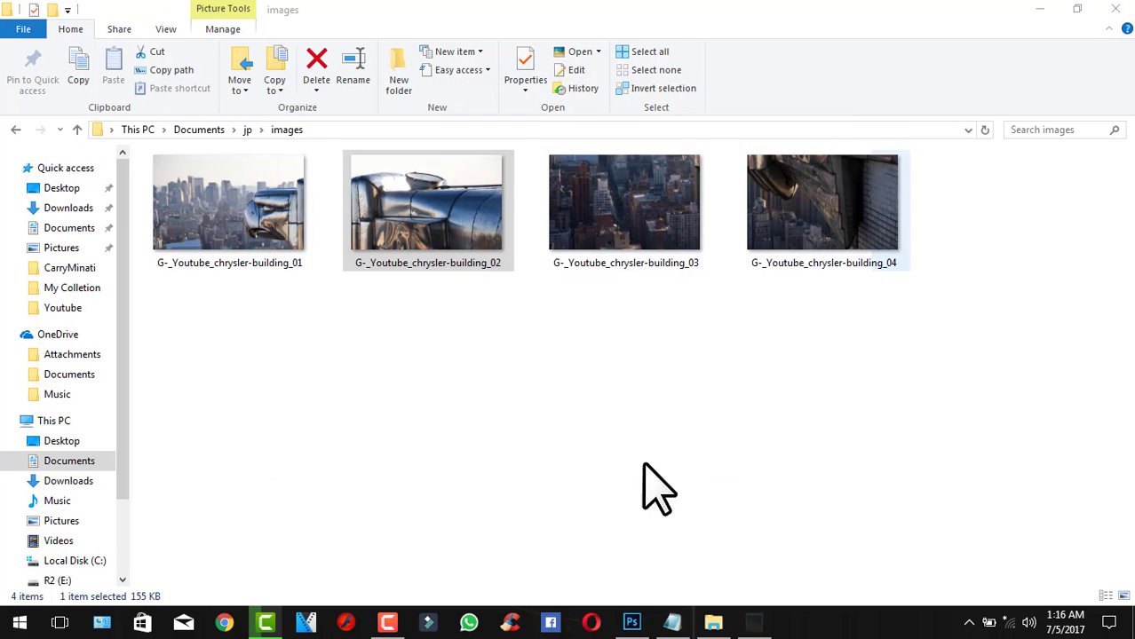
{"action": "left_click", "coordinate": [631, 621]}
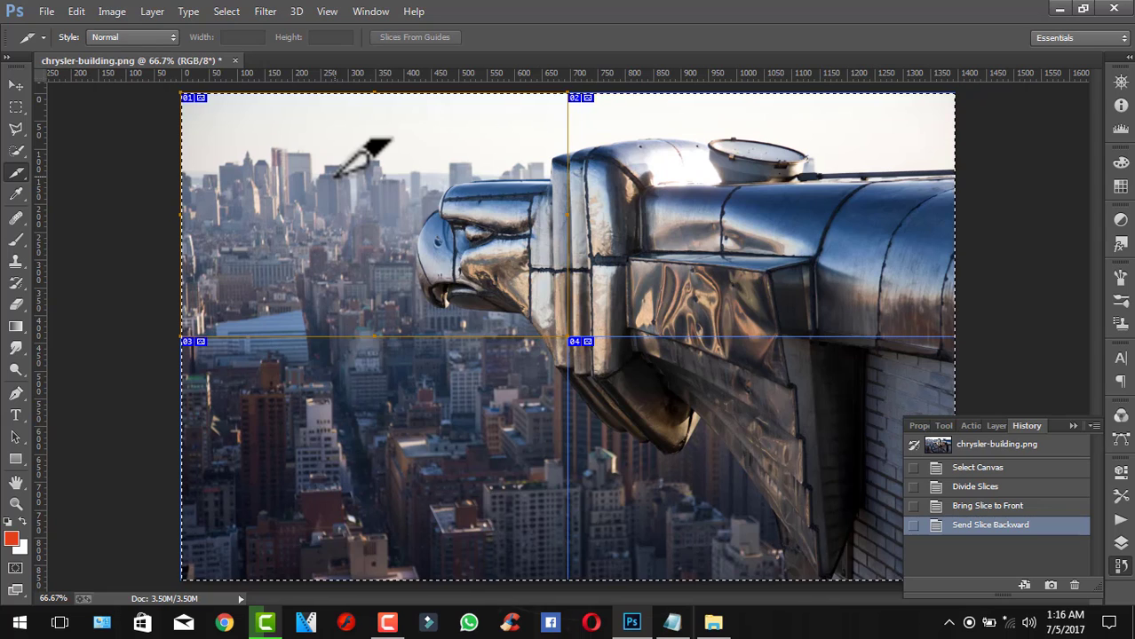
Delete slice 01, then promote the top-left area to a user slice.
{"action": "right_click", "coordinate": [335, 176]}
{"action": "left_click", "coordinate": [352, 187]}
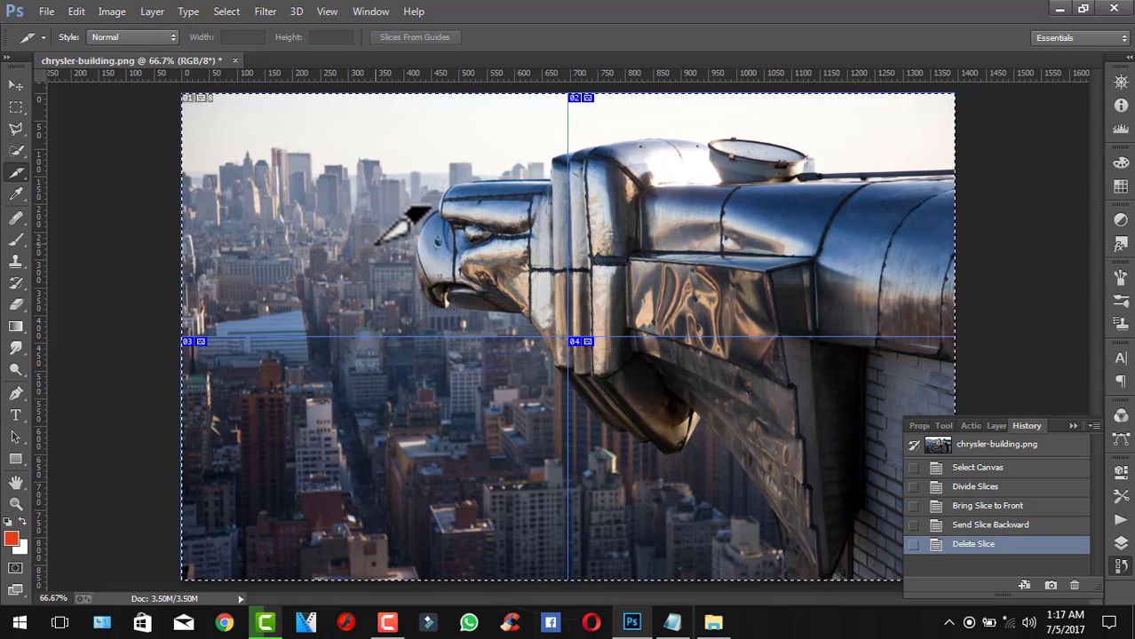
{"action": "right_click", "coordinate": [377, 246]}
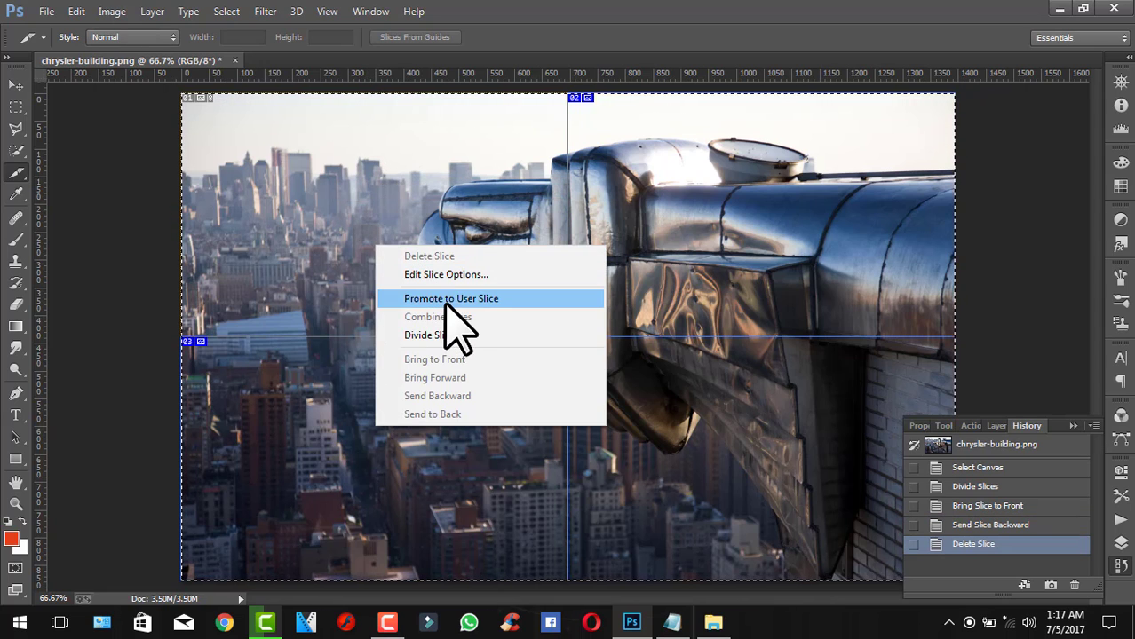
{"action": "left_click", "coordinate": [438, 300]}
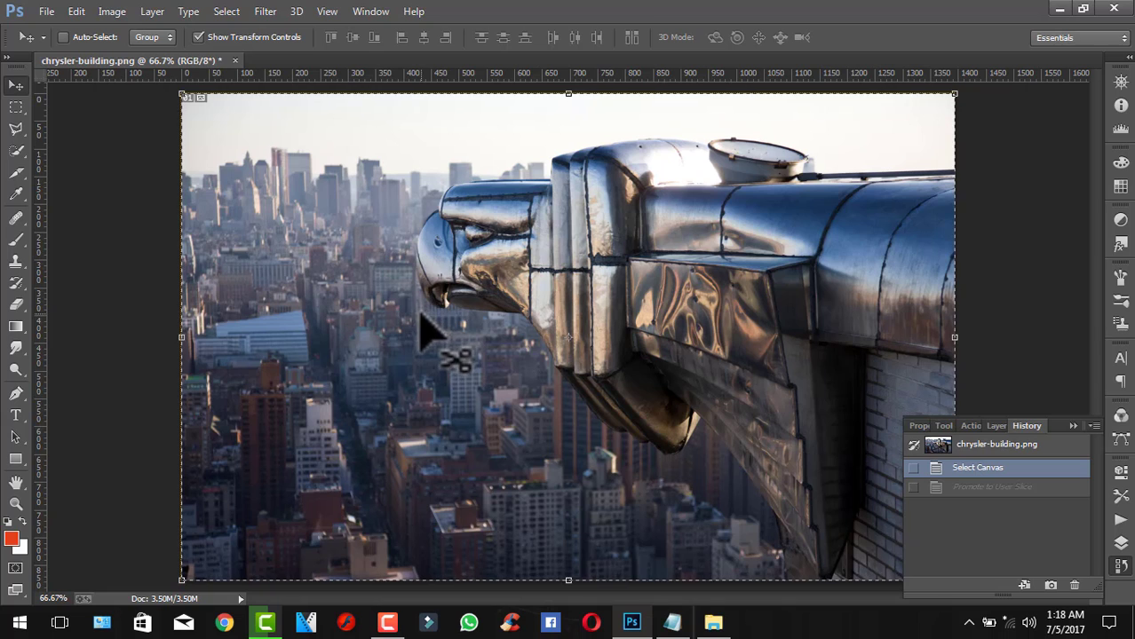
Step back to Select Canvas to remove the slicing, then select the Healing Brush Tool.
{"action": "left_click", "coordinate": [16, 178]}
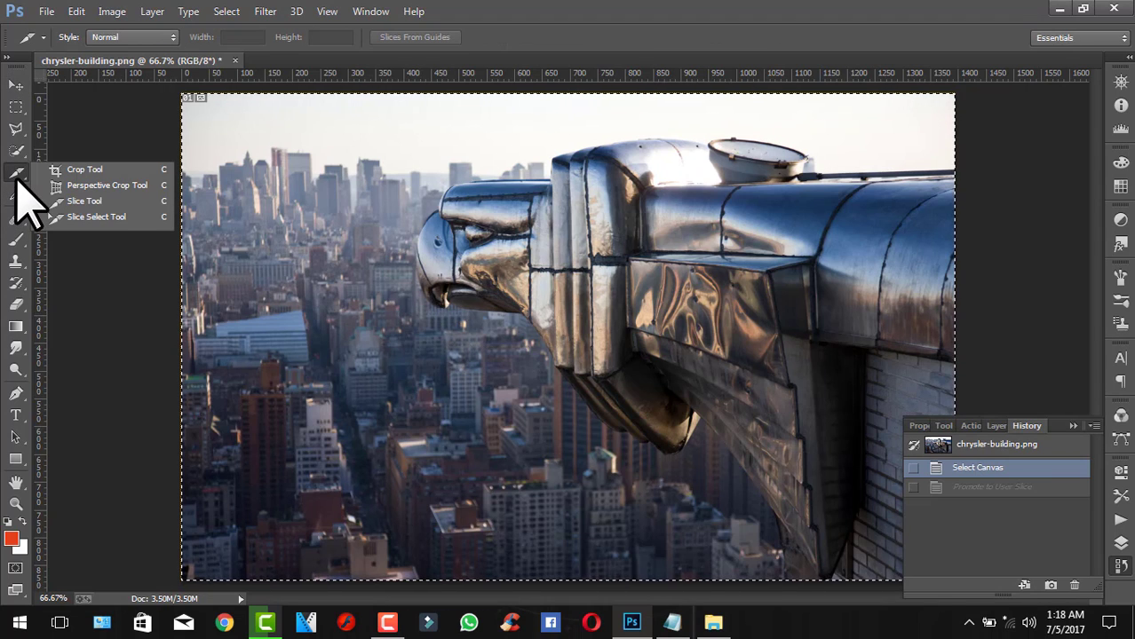
{"action": "left_click", "coordinate": [17, 189]}
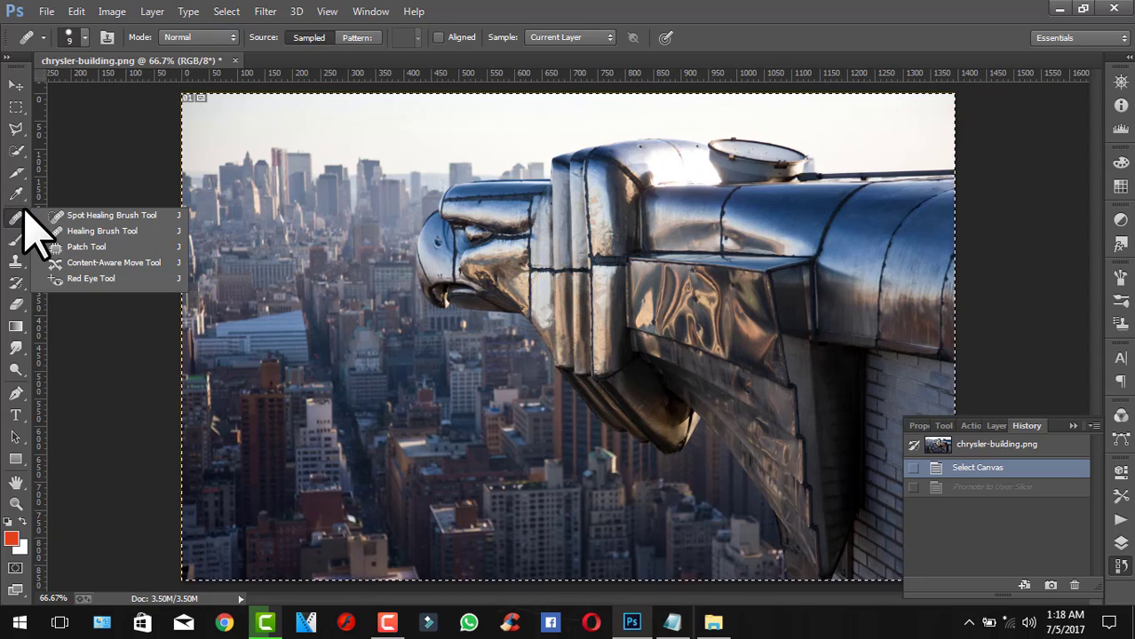
{"action": "left_click", "coordinate": [86, 233]}
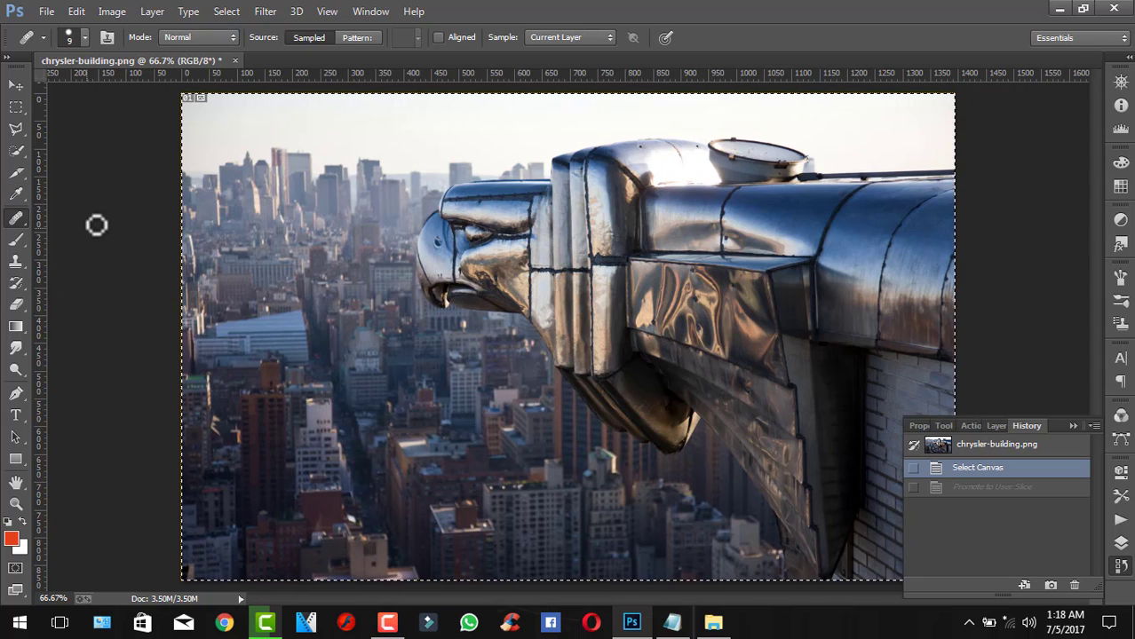